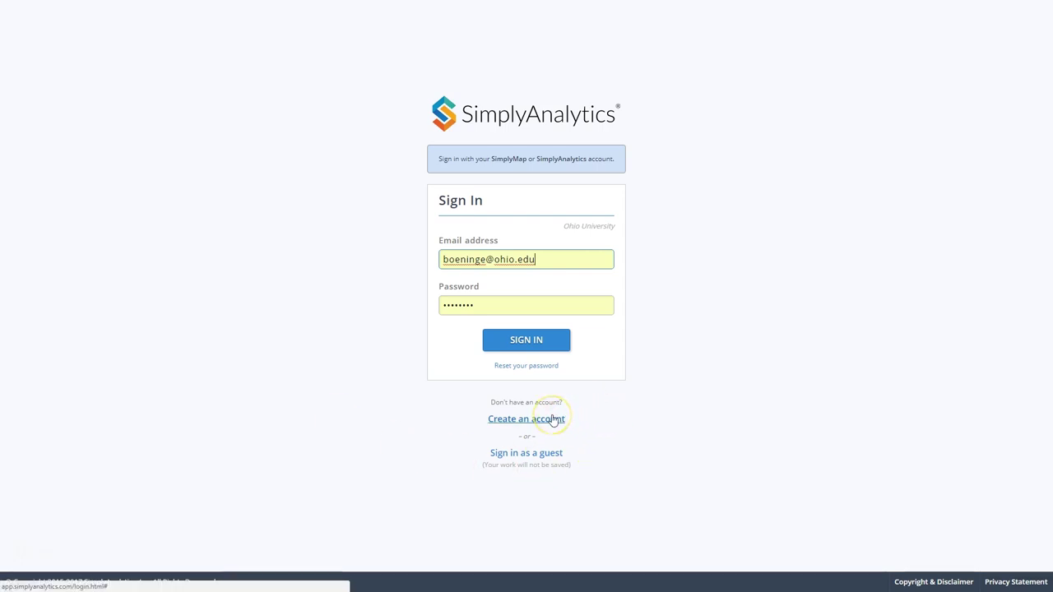
Sign in to SimplyAnalytics with the account email and password
left_click(537, 352)
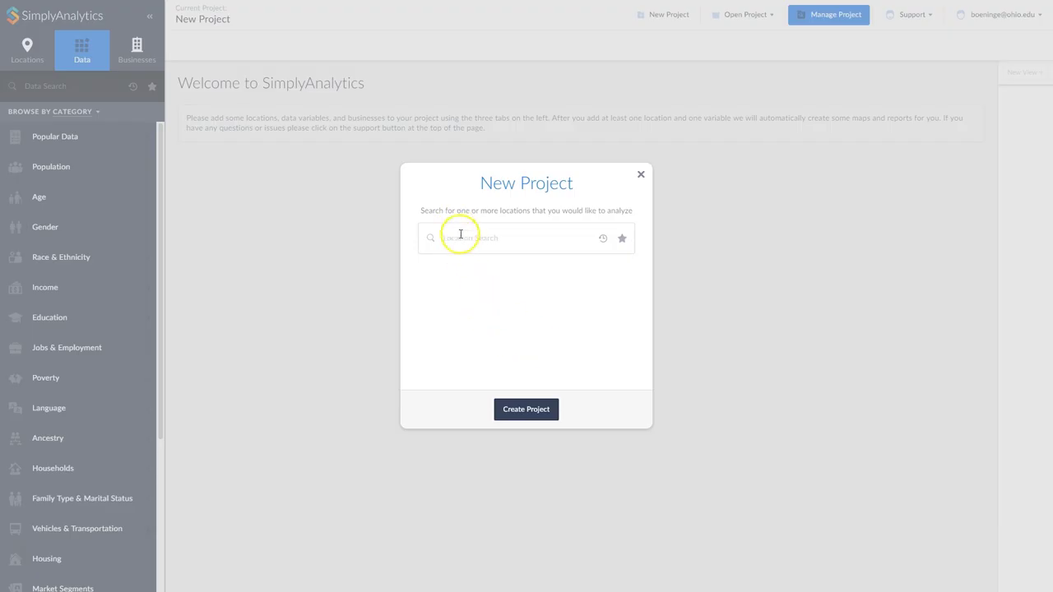
Create a project with Chattanooga, Knoxville and Memphis, TN, and dismiss the starter-variables notice
left_click(464, 240)
type("Chatt")
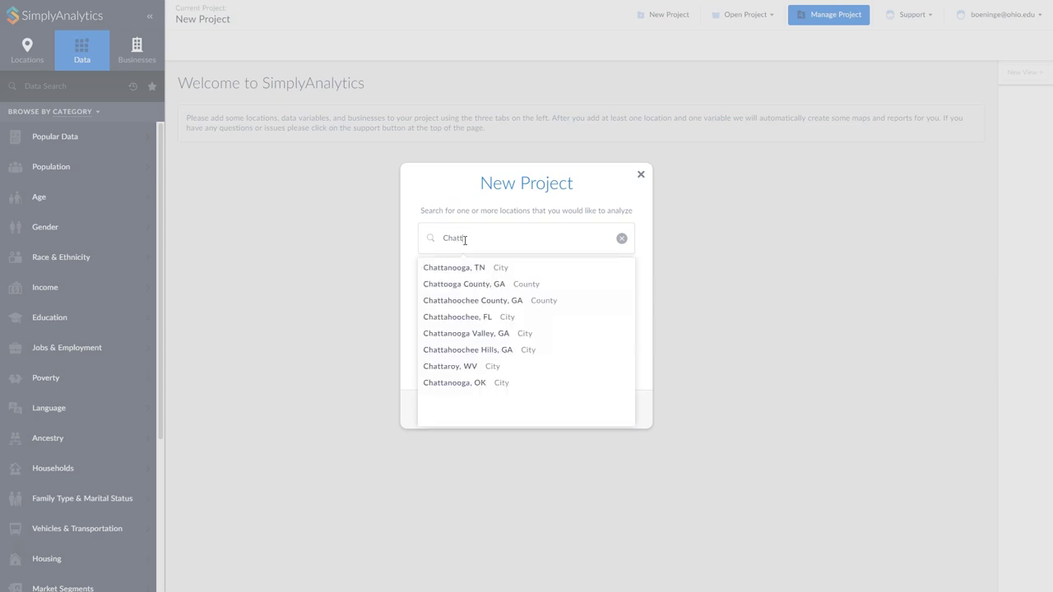
left_click(457, 268)
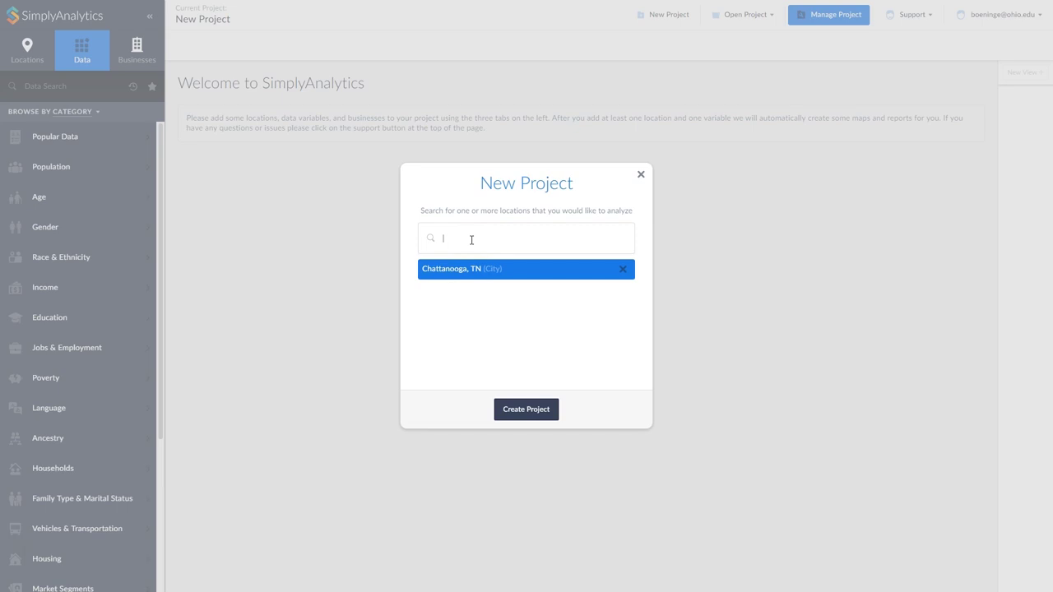
type("Knoxv")
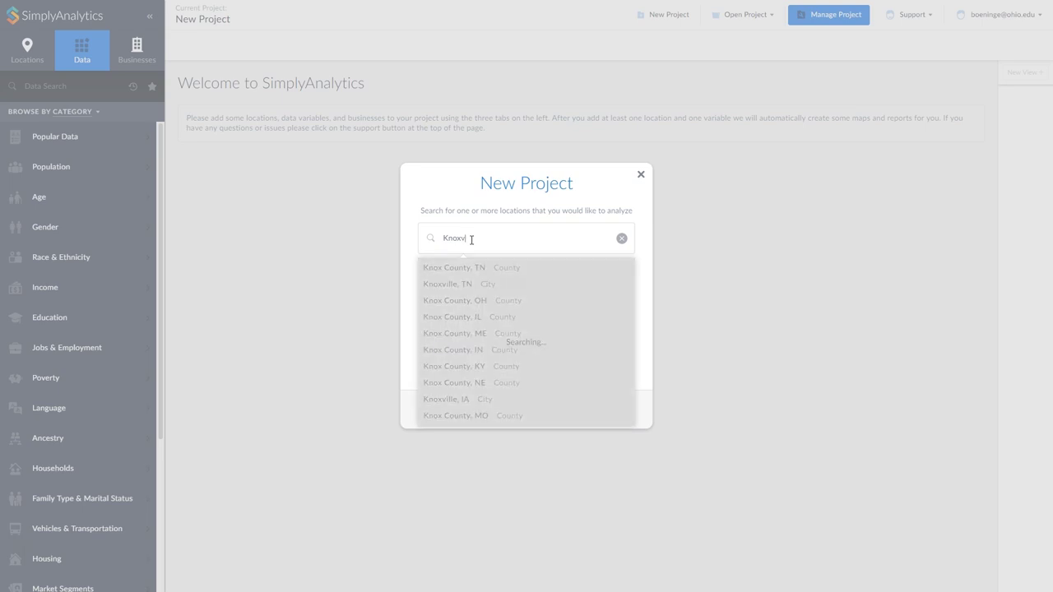
left_click(454, 267)
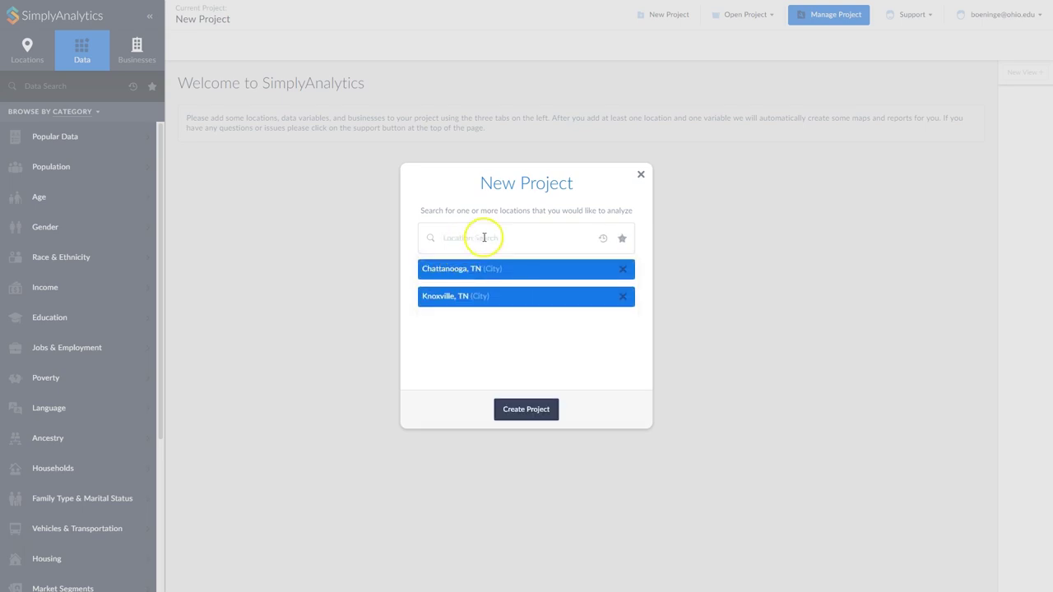
type("Memphis")
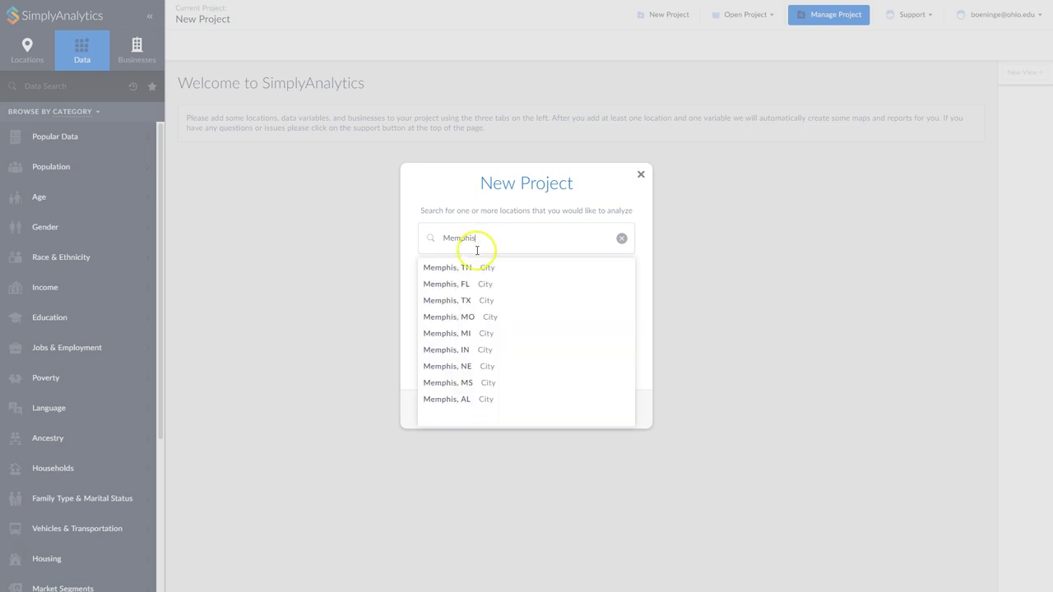
left_click(454, 266)
left_click(518, 411)
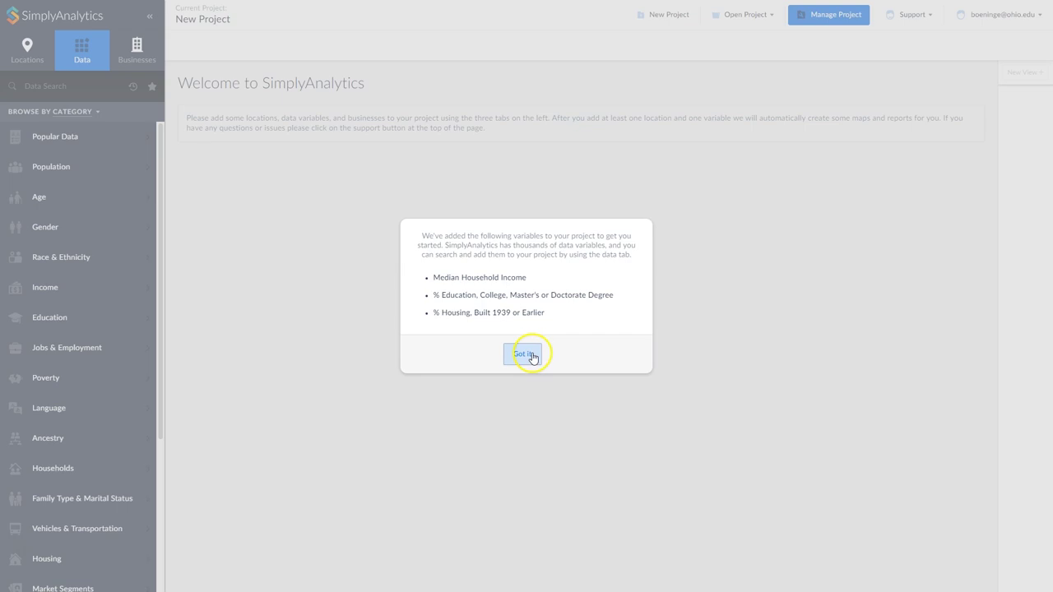
left_click(519, 355)
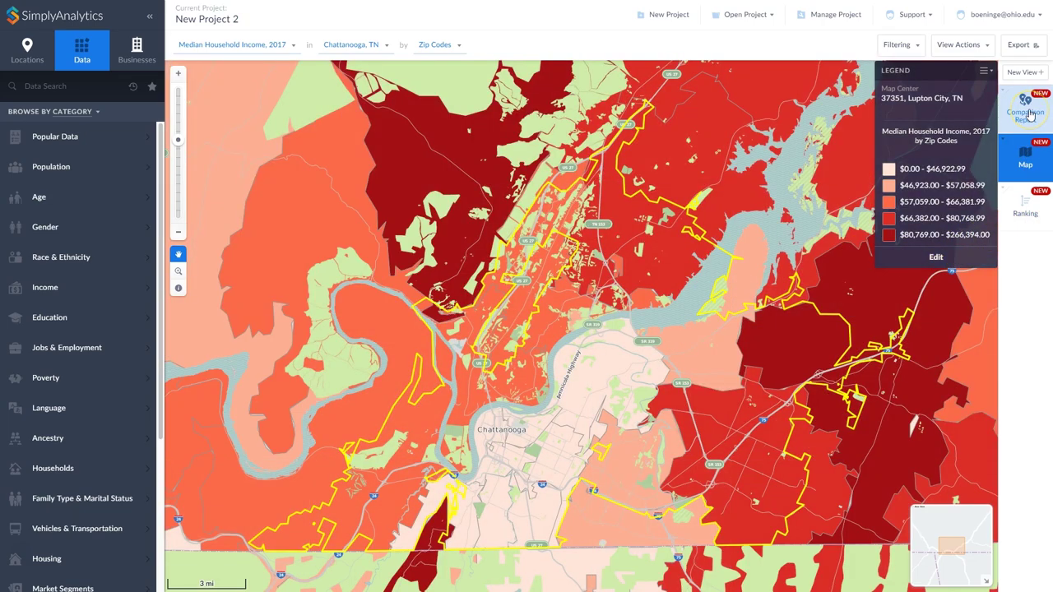
Switch to the Comparison Report listing the three cities' starter-variable values
left_click(1028, 114)
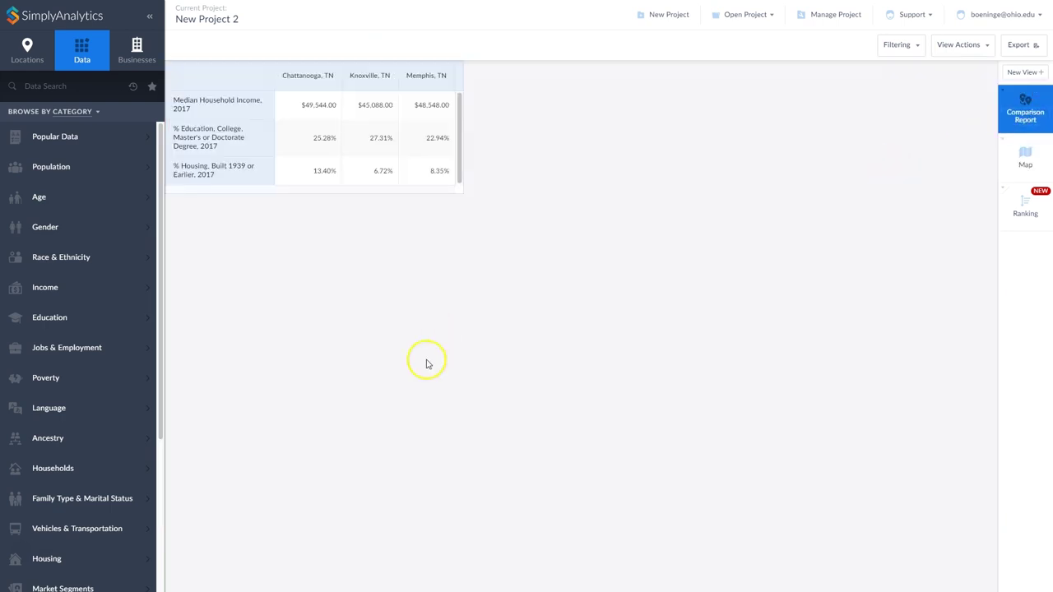
left_click(39, 88)
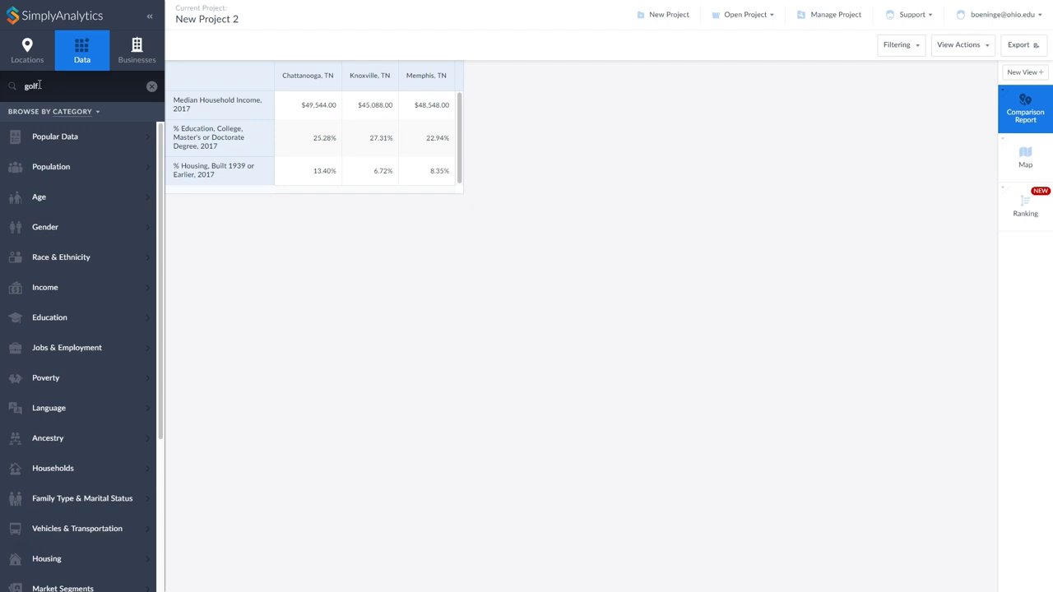
Add the Entertainment & Leisure golf variable 'played every chance I get, 2015' to the report
key("Return")
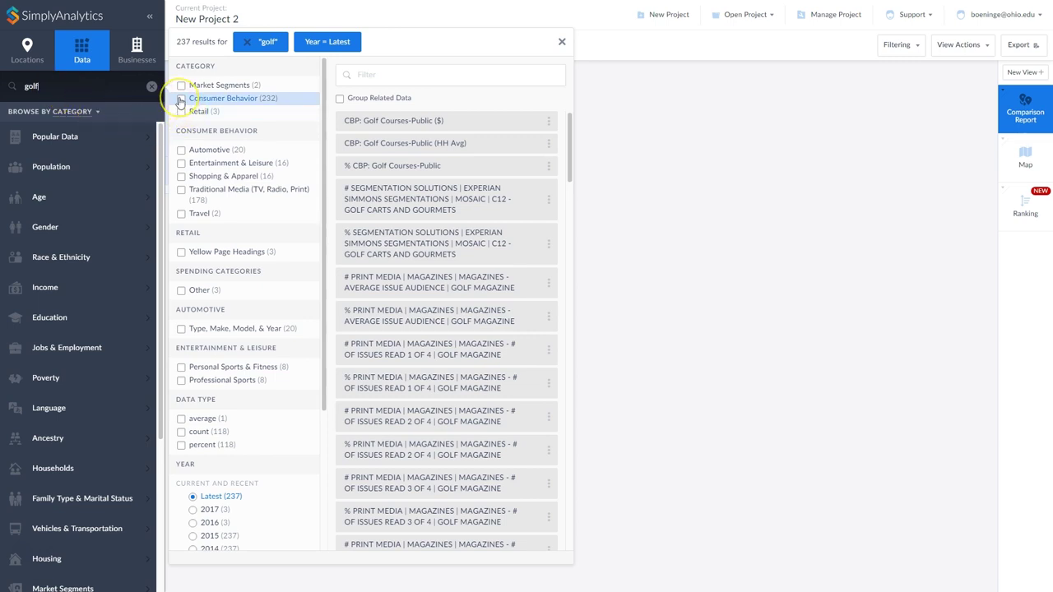
left_click(182, 164)
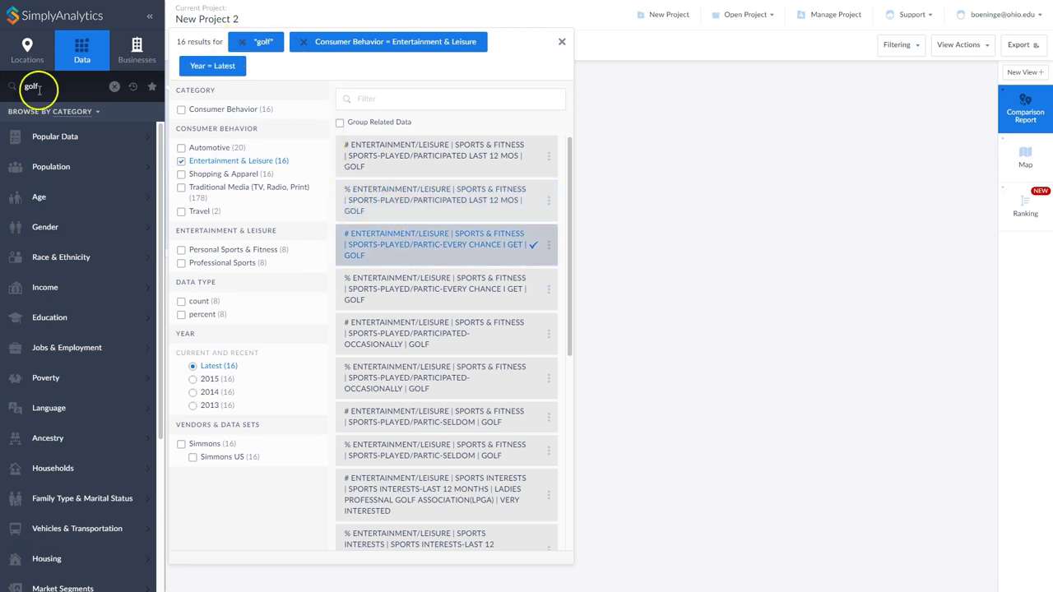
left_click(13, 86)
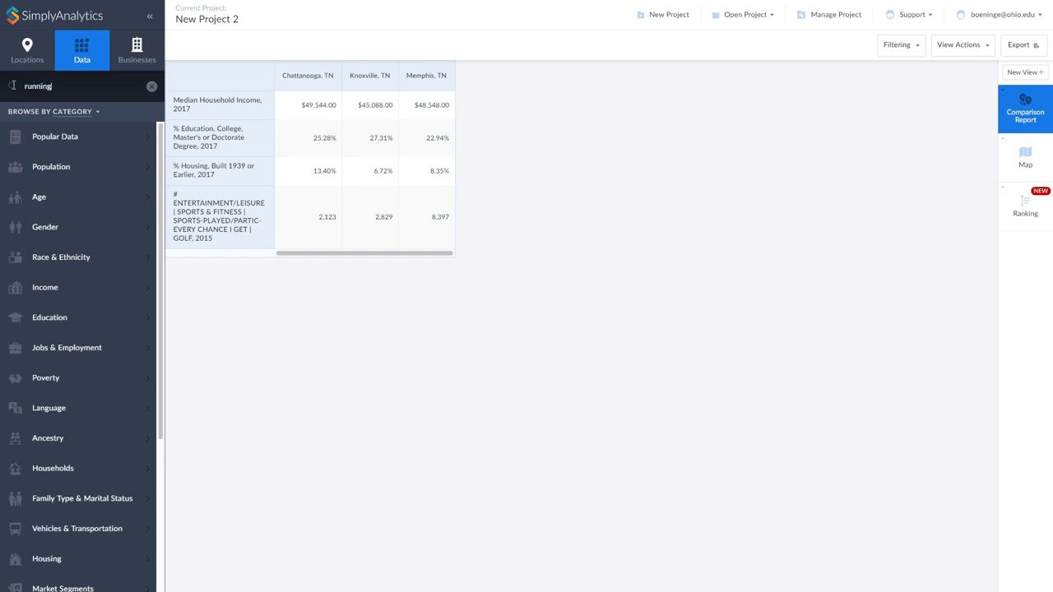
Add the % jogging/running every-chance, 2015 variable from Entertainment & Leisure
key("Return")
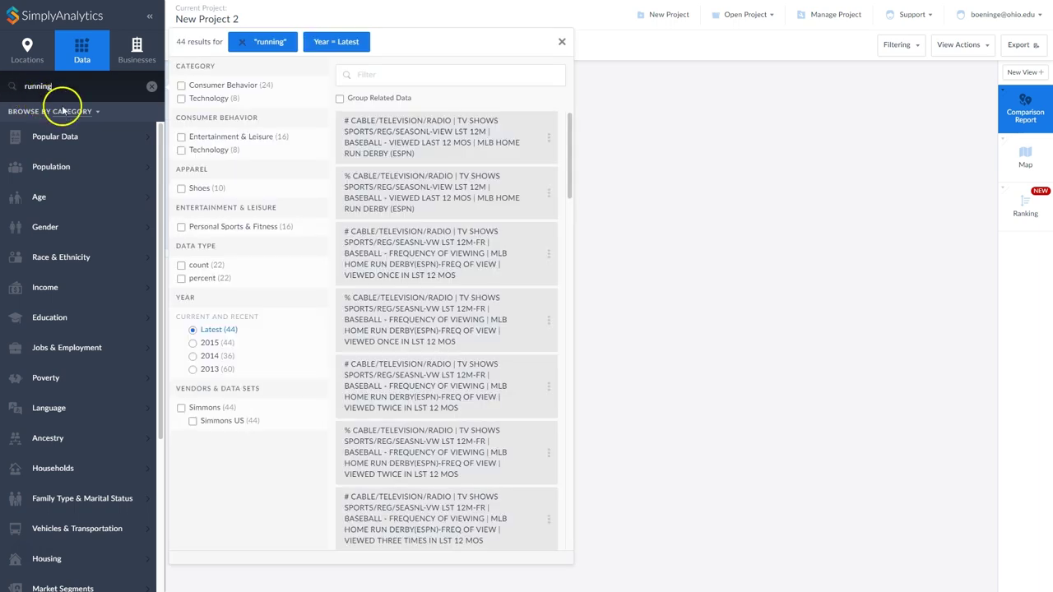
left_click(181, 137)
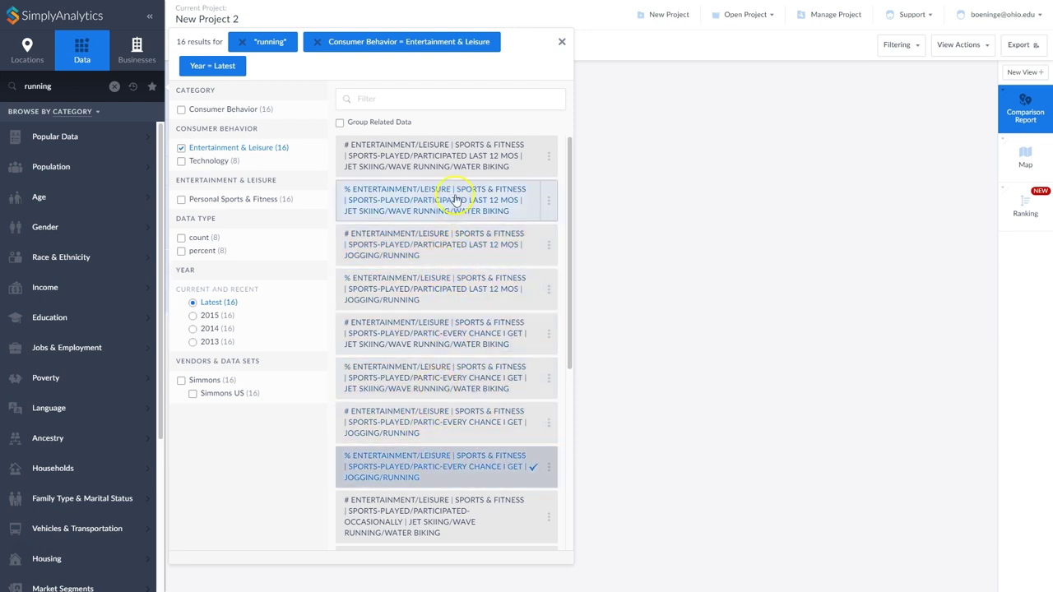
left_click(242, 43)
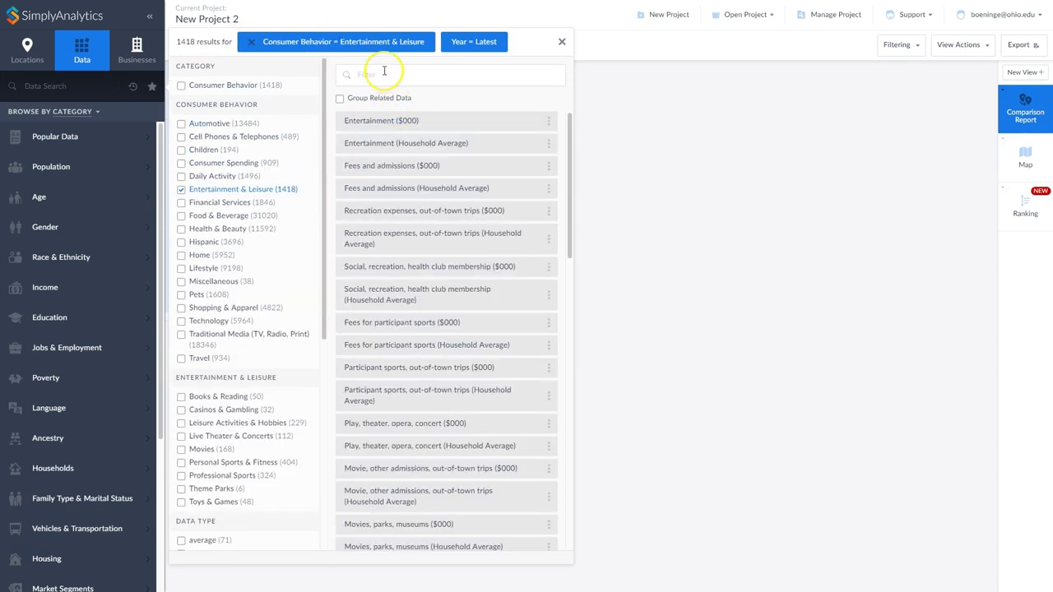
Add the % mountain/road bicycling every-chance, 2015 variable found by filtering for 'bicycle'
left_click(383, 71)
type("bicycle")
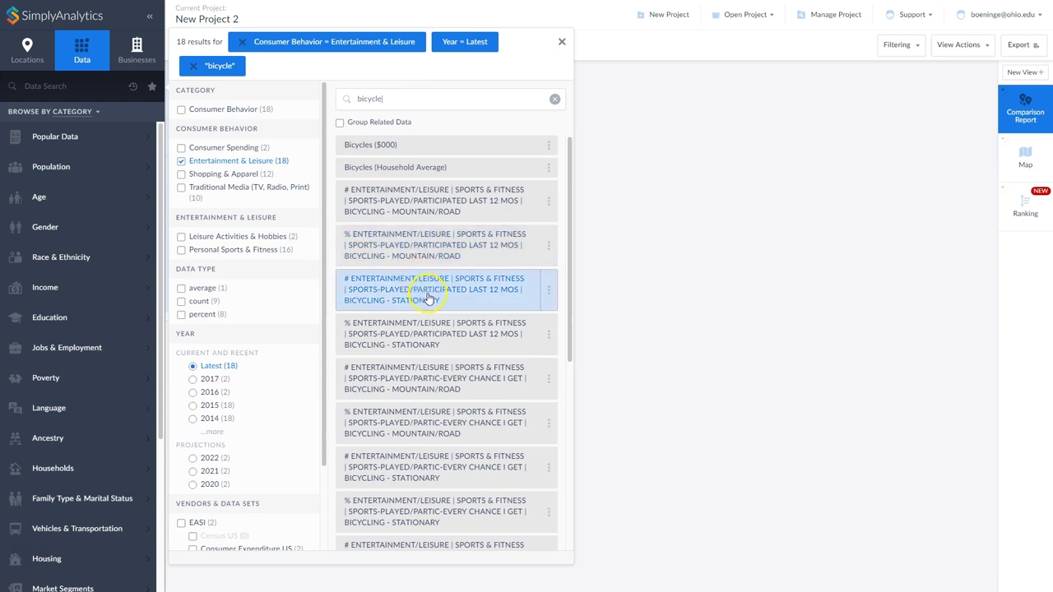
left_click(440, 421)
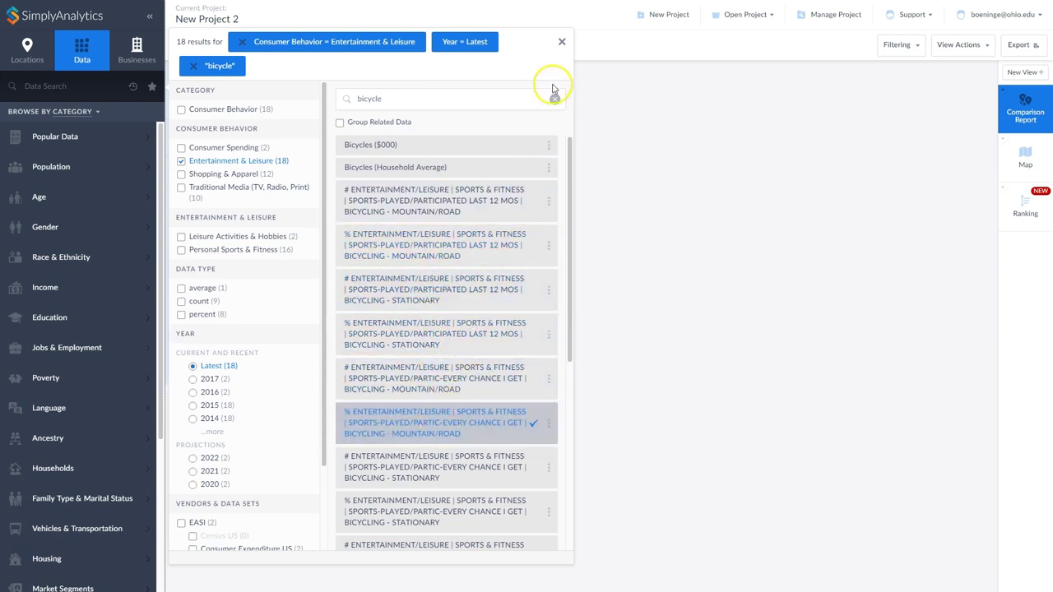
left_click(561, 42)
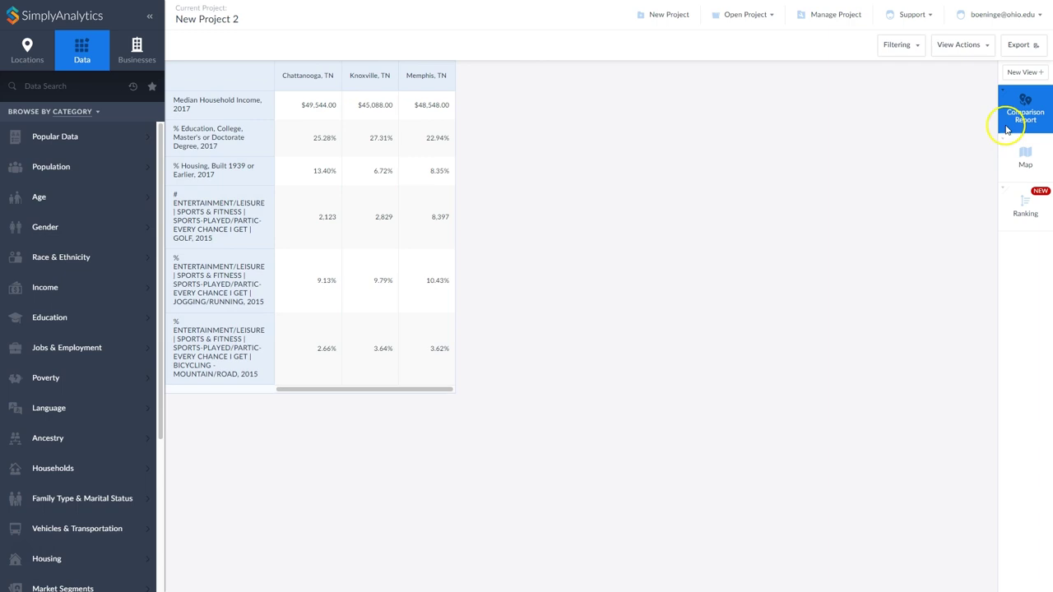
Add a USA column beside the three cities using View Actions
left_click(989, 48)
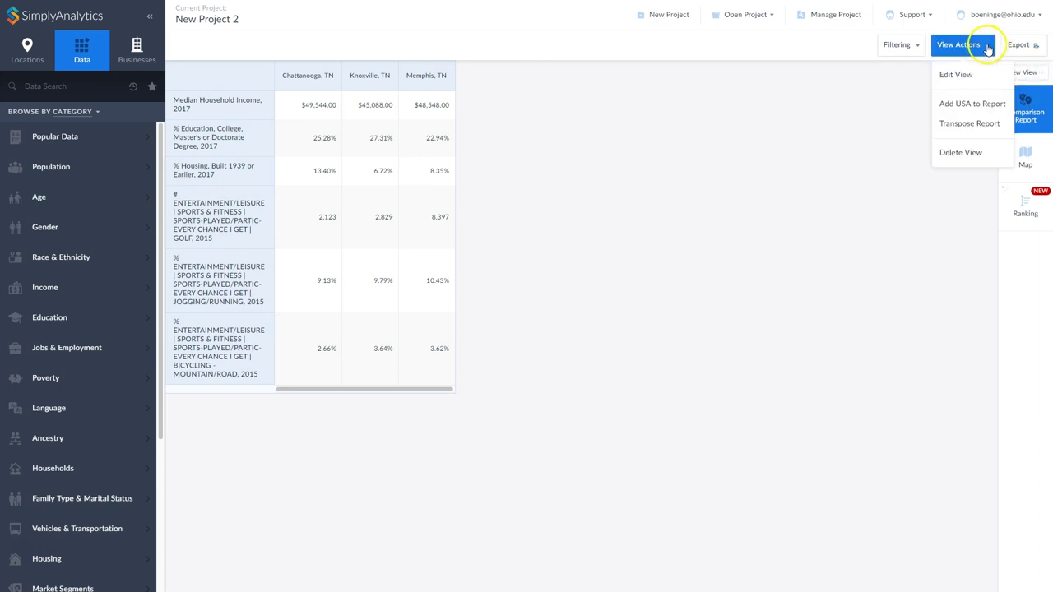
left_click(965, 110)
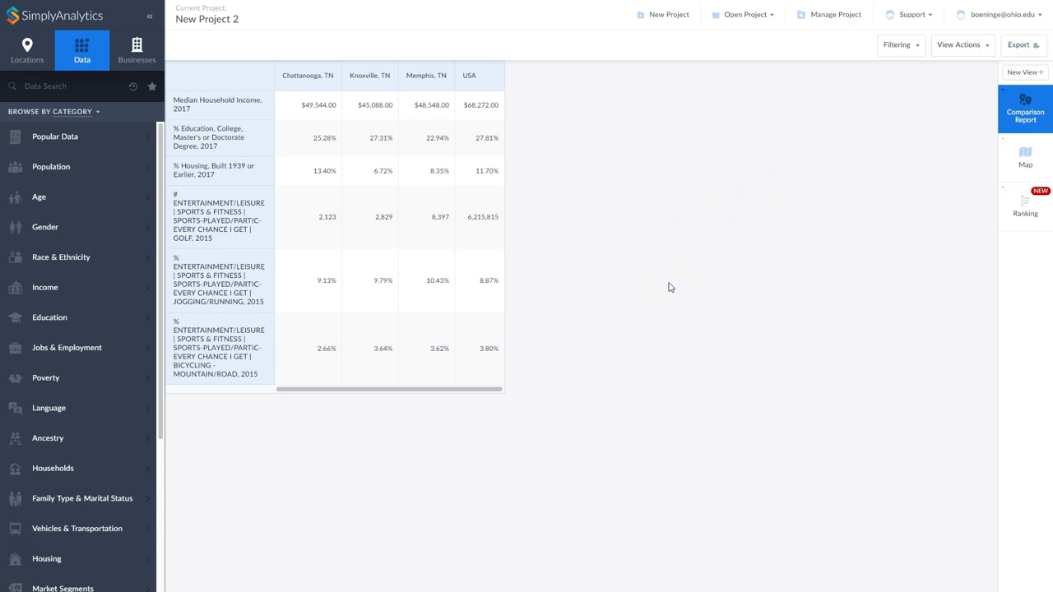
Show the Chattanooga zip-code ranking with all six variables, including golf, jogging and bicycling
left_click(1026, 209)
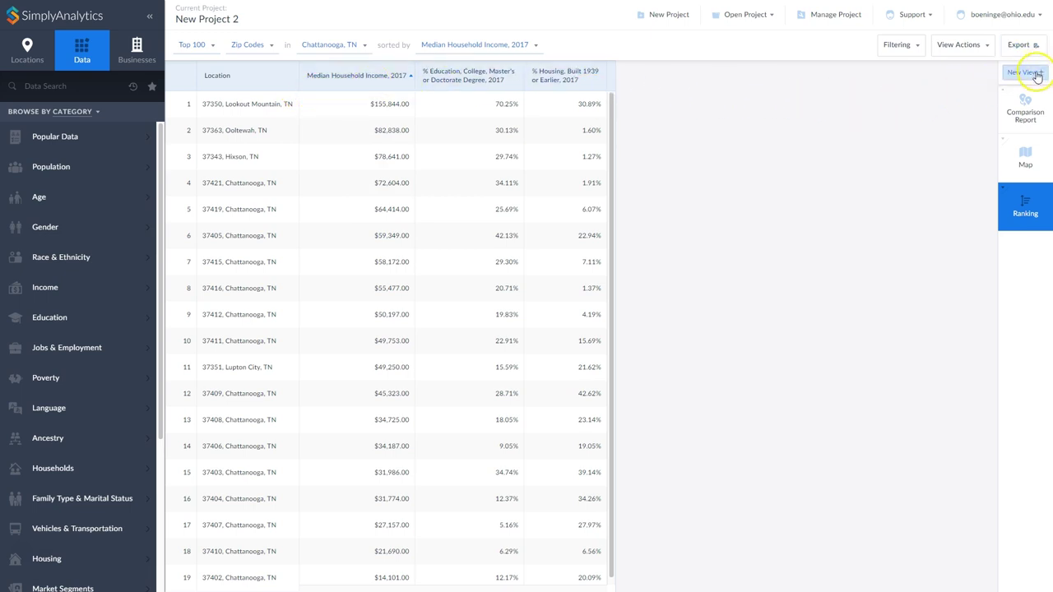
left_click(981, 47)
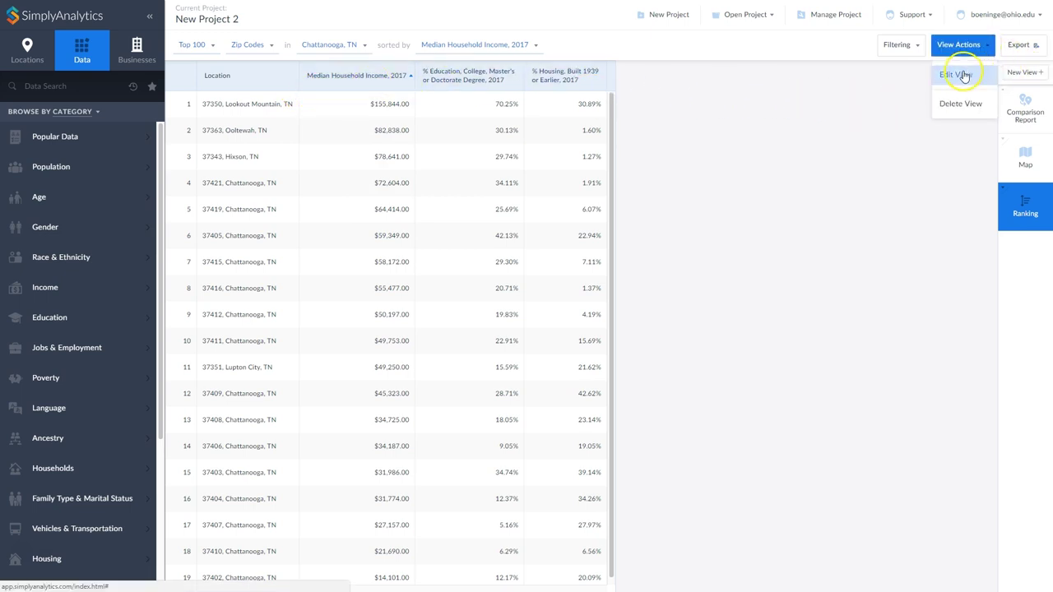
left_click(959, 74)
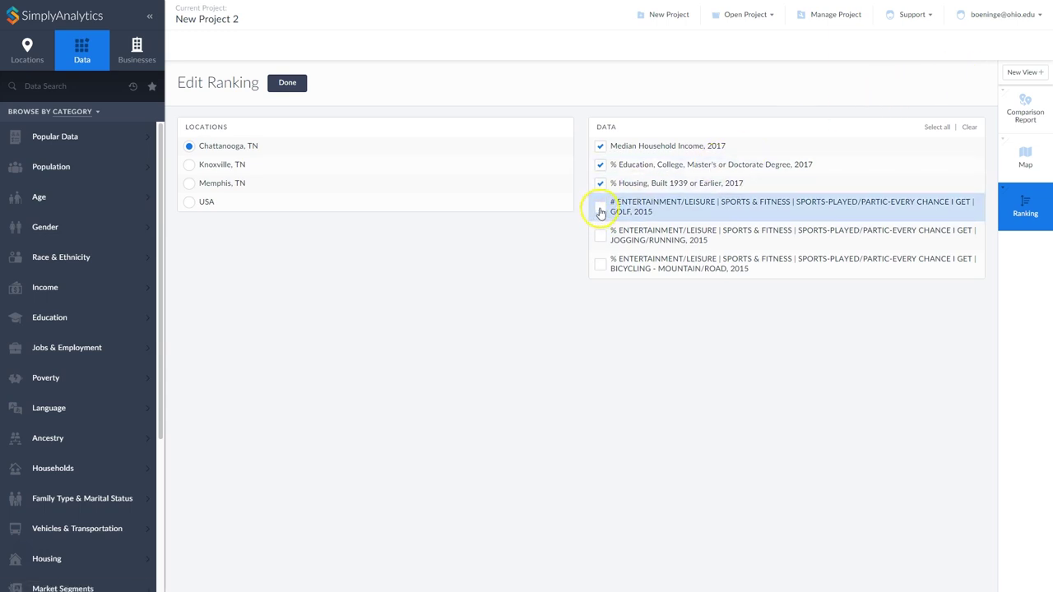
left_click(601, 210)
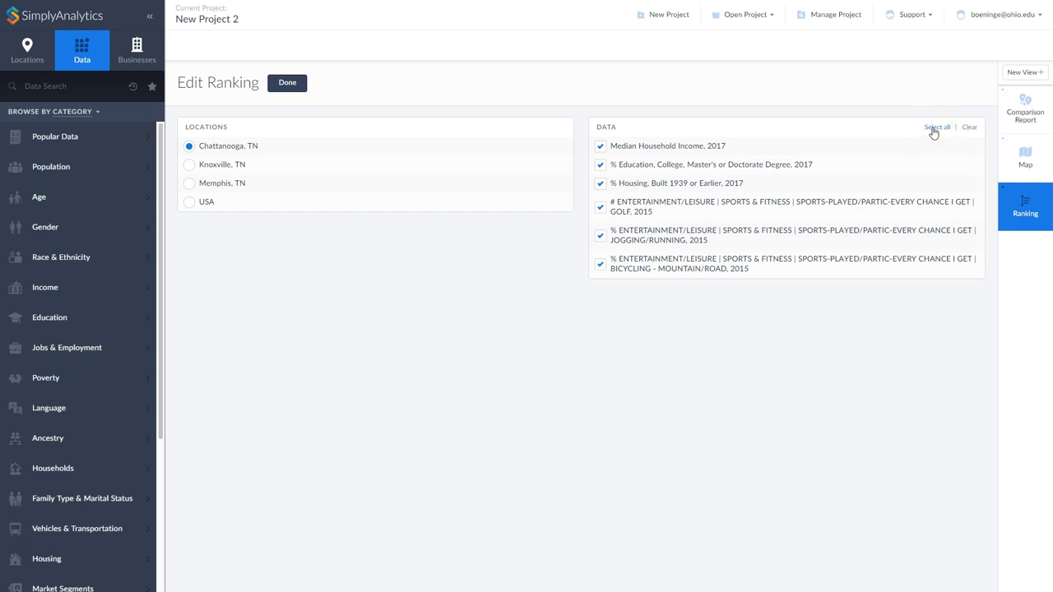
left_click(282, 83)
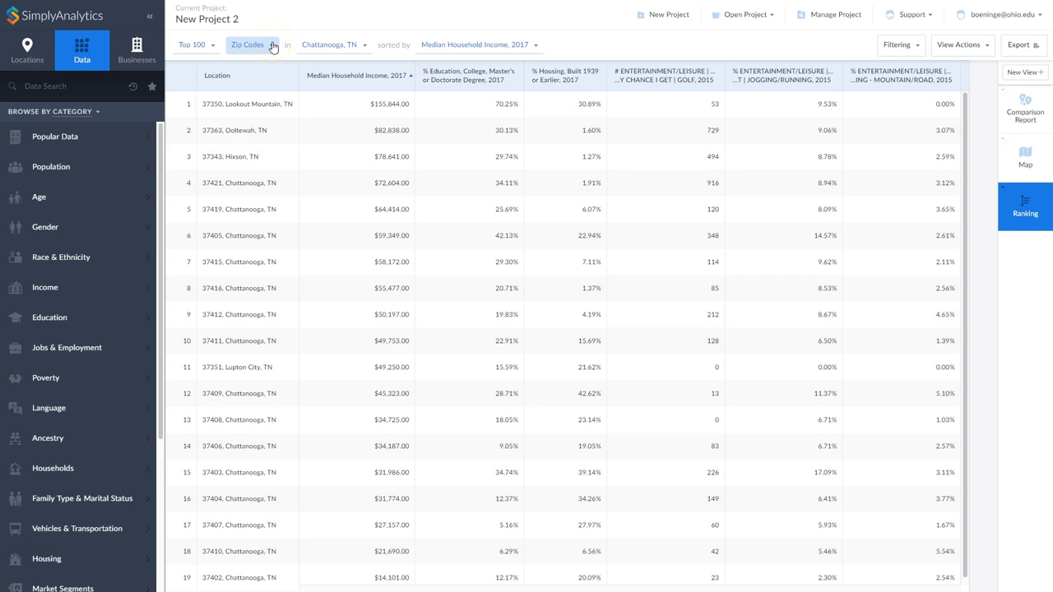
Rank the Top 100 Tennessee cities by jogging/running percentage, largest to smallest
left_click(27, 48)
left_click(36, 85)
type("tenn")
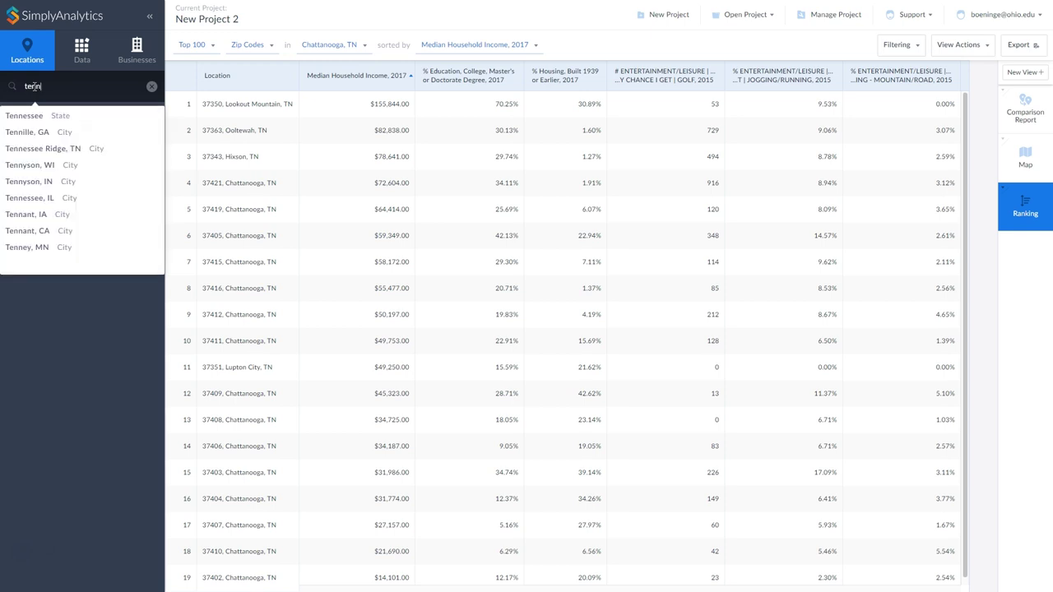
left_click(24, 115)
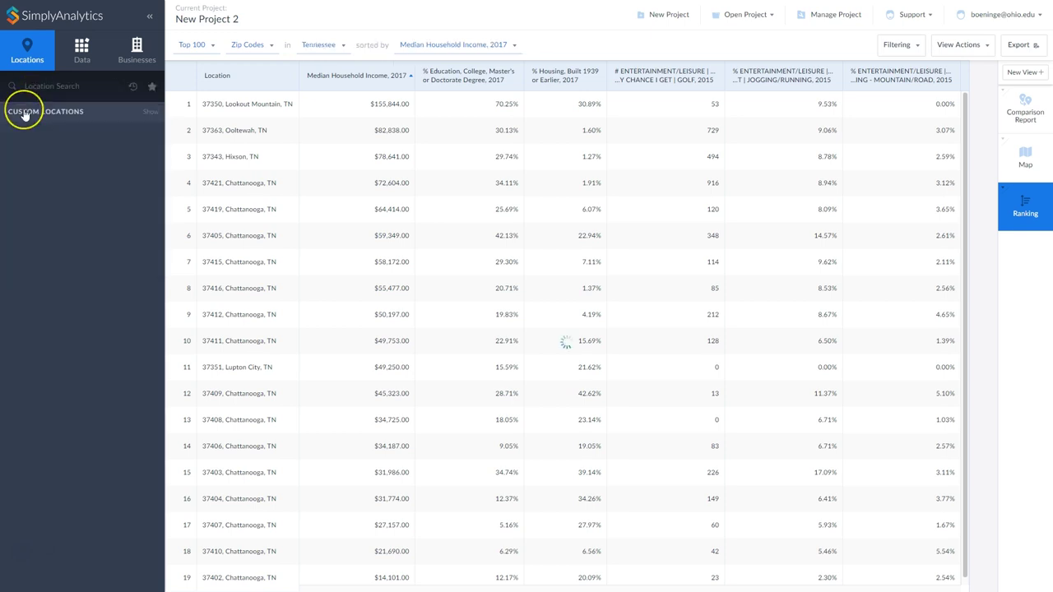
left_click(273, 46)
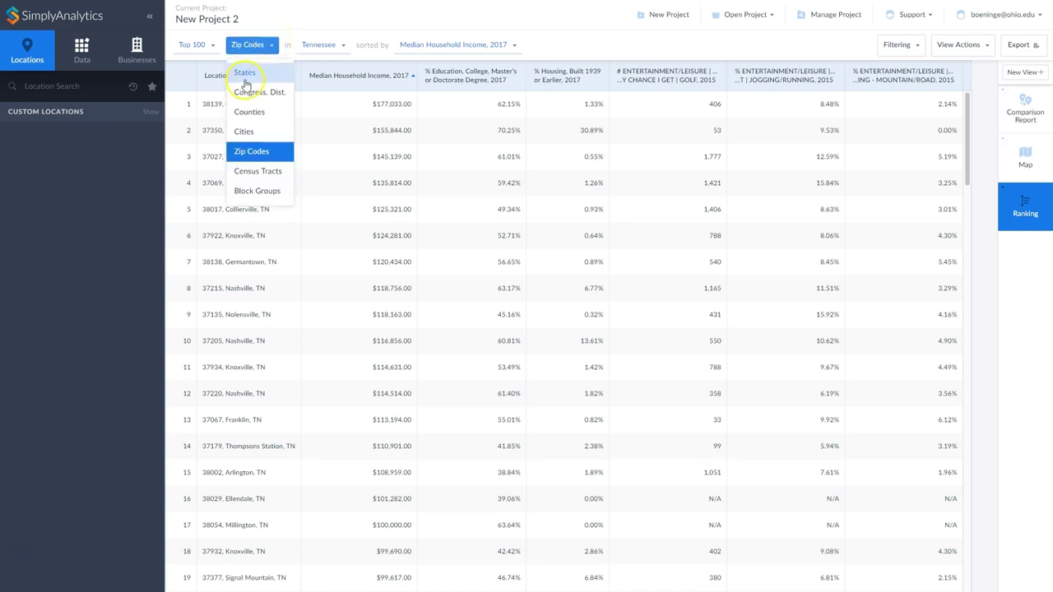
left_click(244, 131)
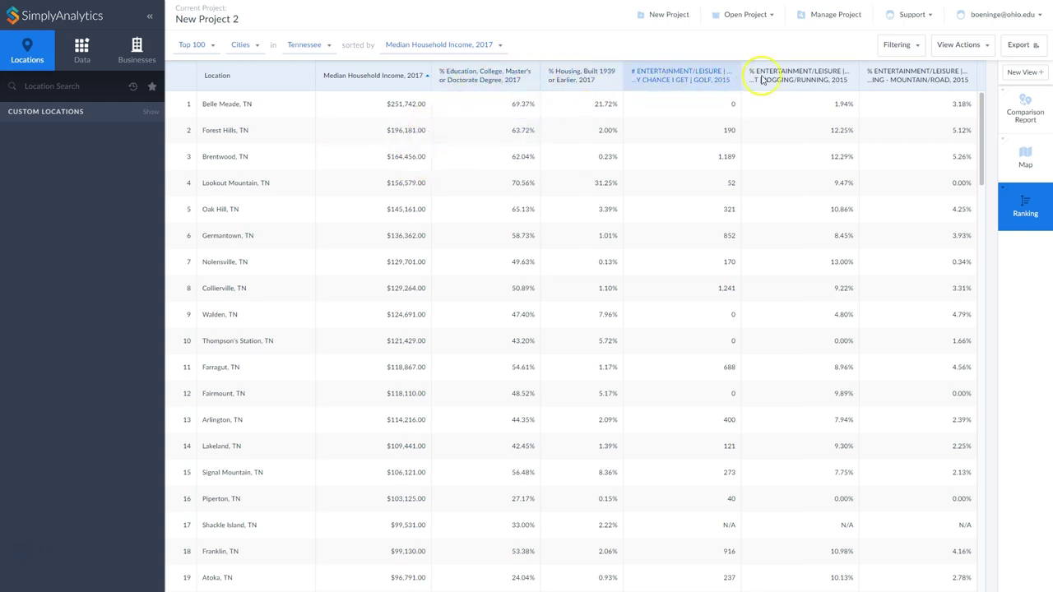
left_click(791, 77)
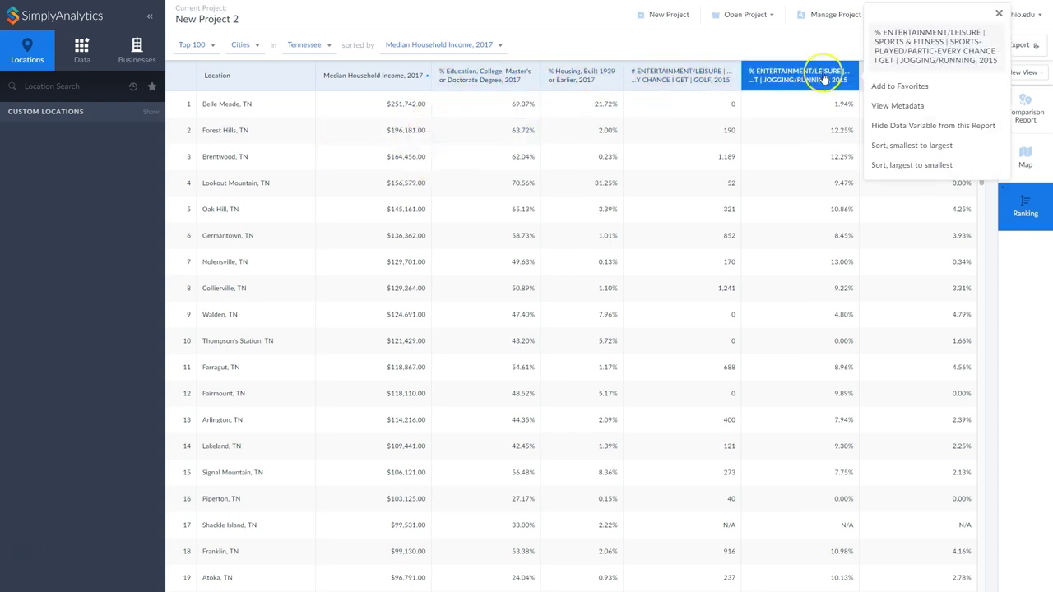
left_click(905, 167)
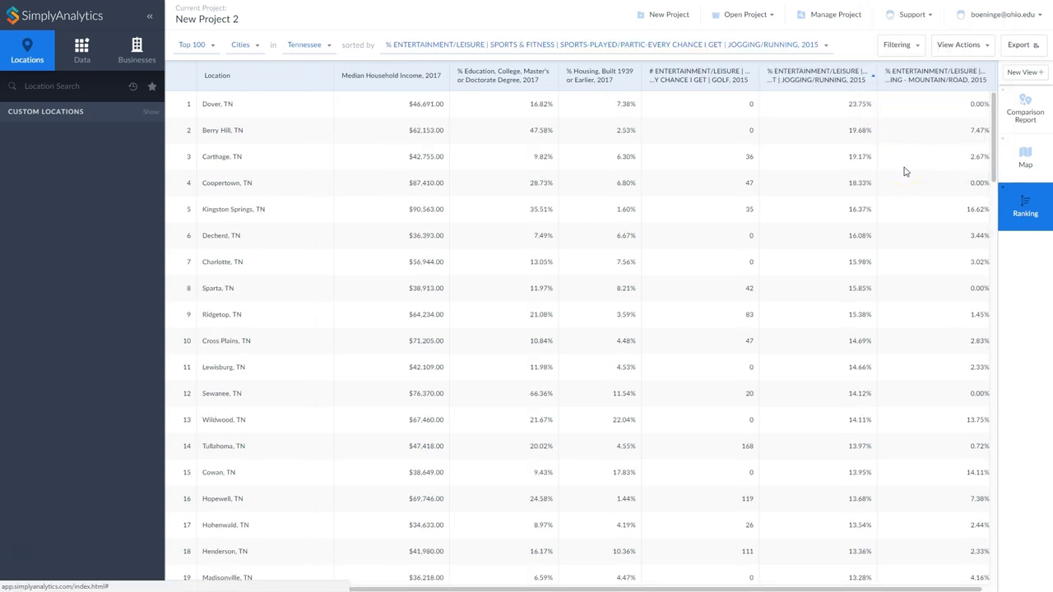
Map Tennessee counties by % mountain/road bicycling every chance, 2015
left_click(1027, 162)
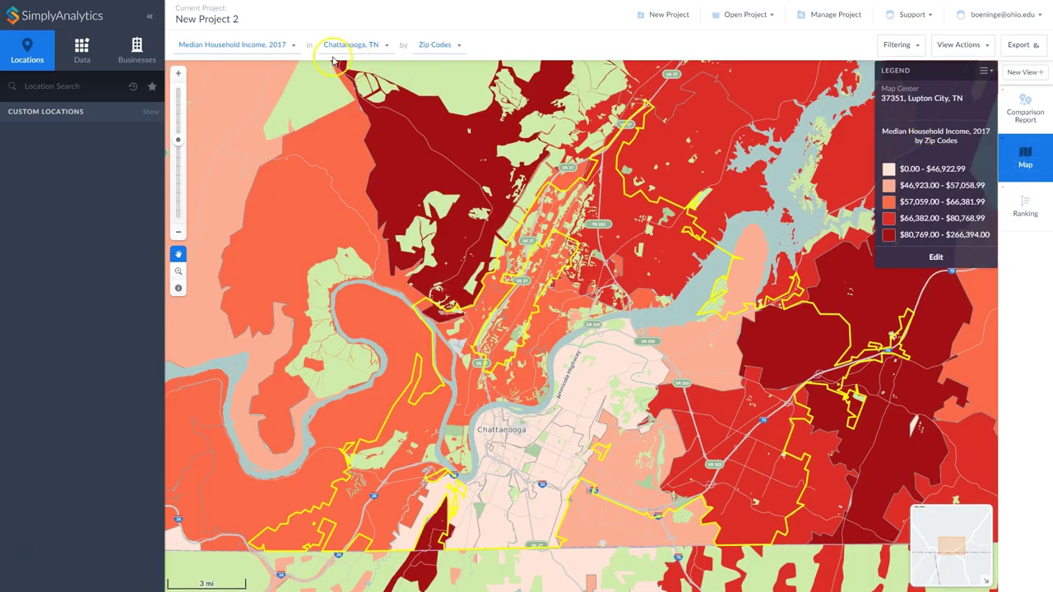
left_click(391, 44)
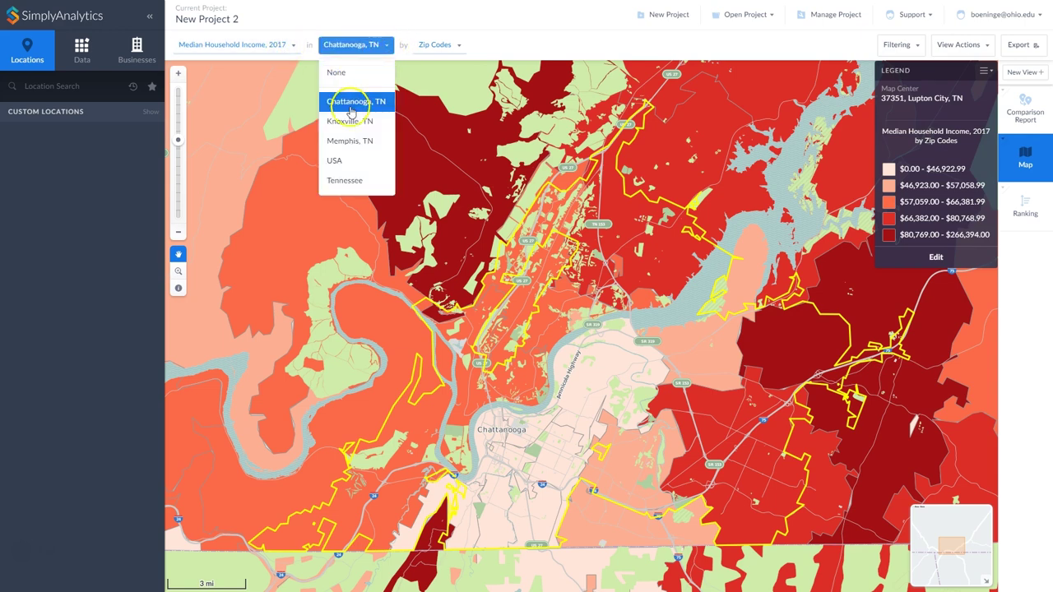
left_click(343, 180)
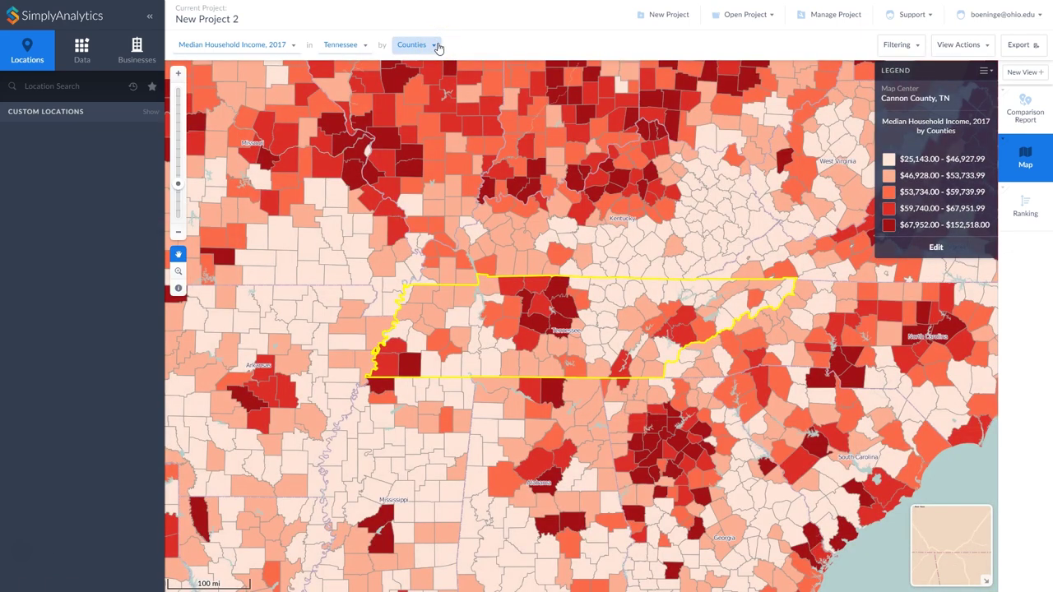
left_click(439, 46)
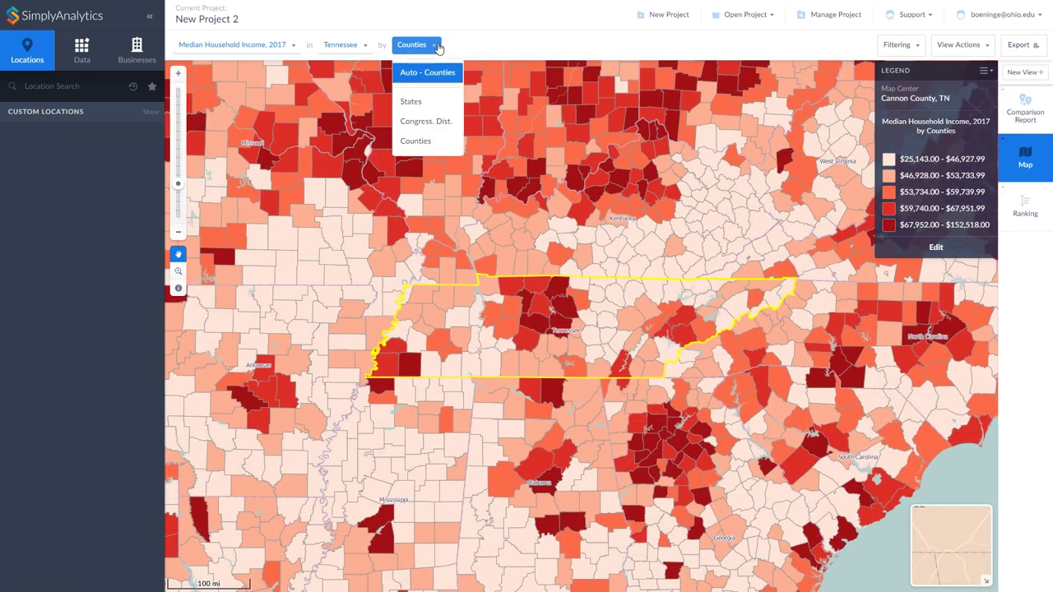
left_click(477, 33)
left_click(294, 46)
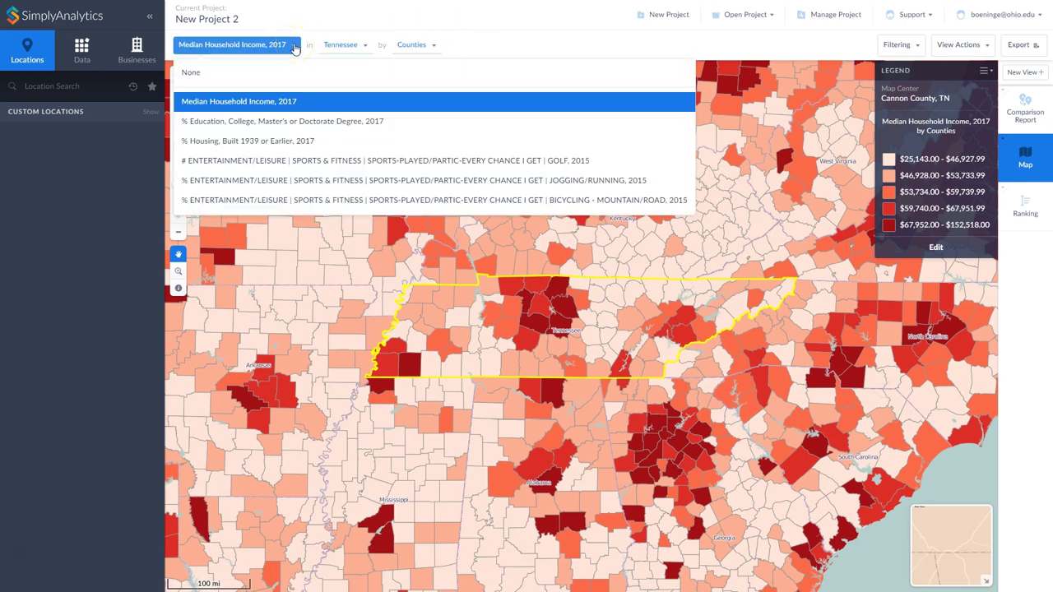
left_click(269, 204)
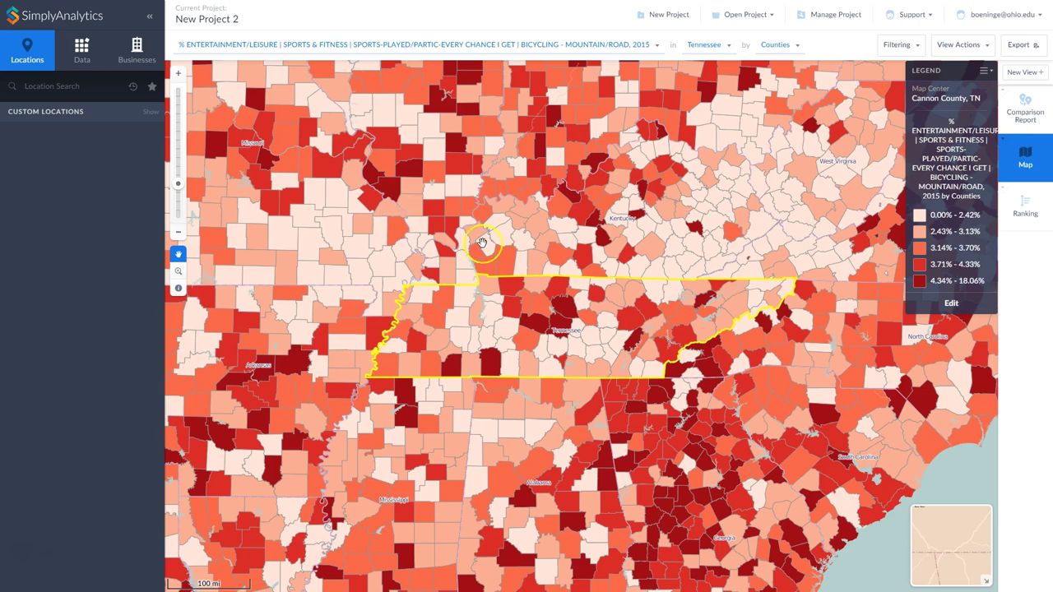
Change the map legend's colour scheme to the yellow-green-blue ramp
left_click(950, 303)
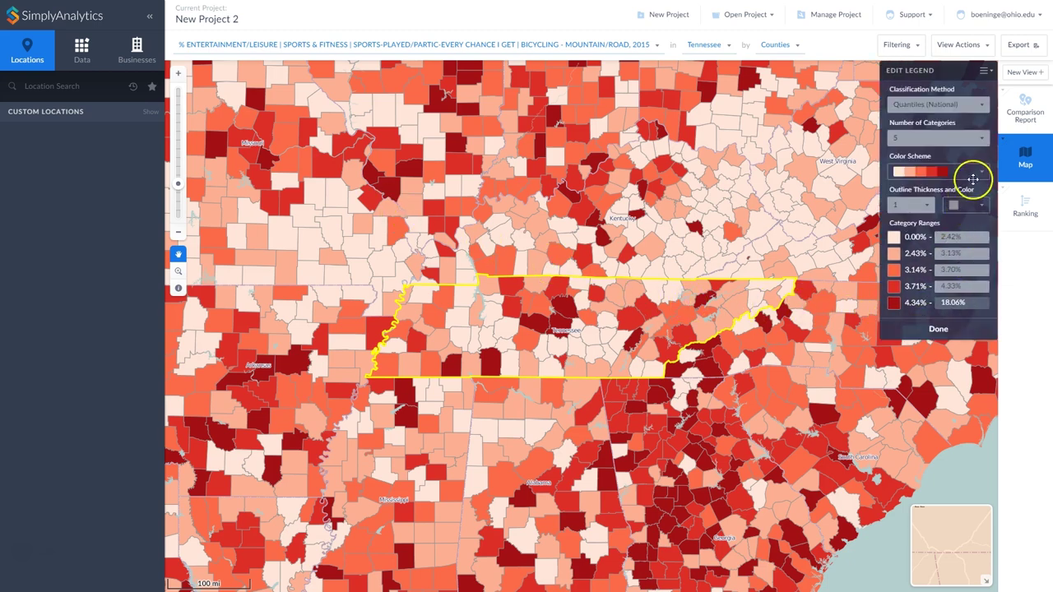
left_click(983, 172)
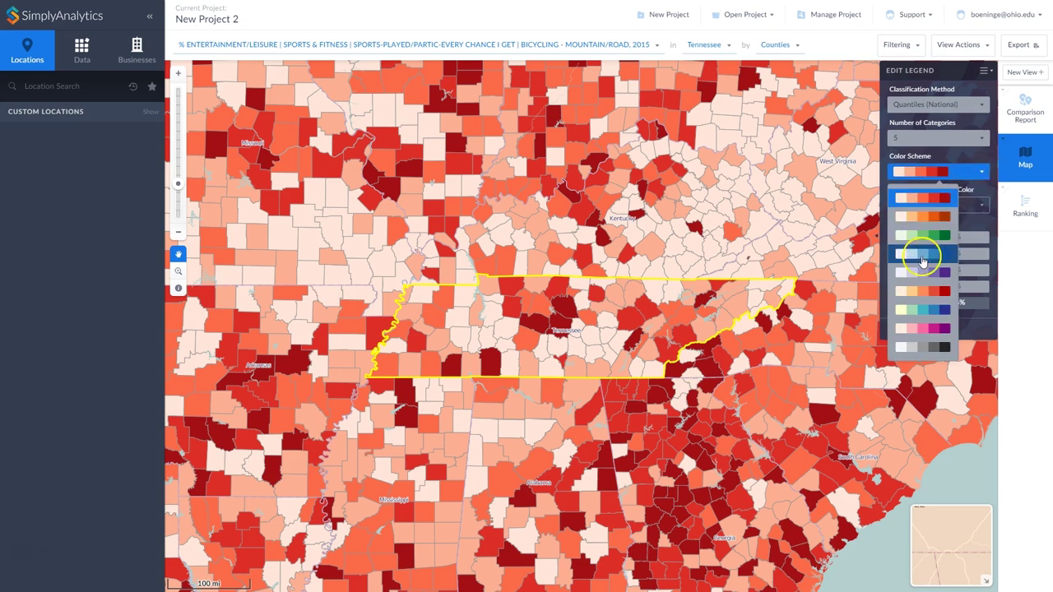
left_click(923, 311)
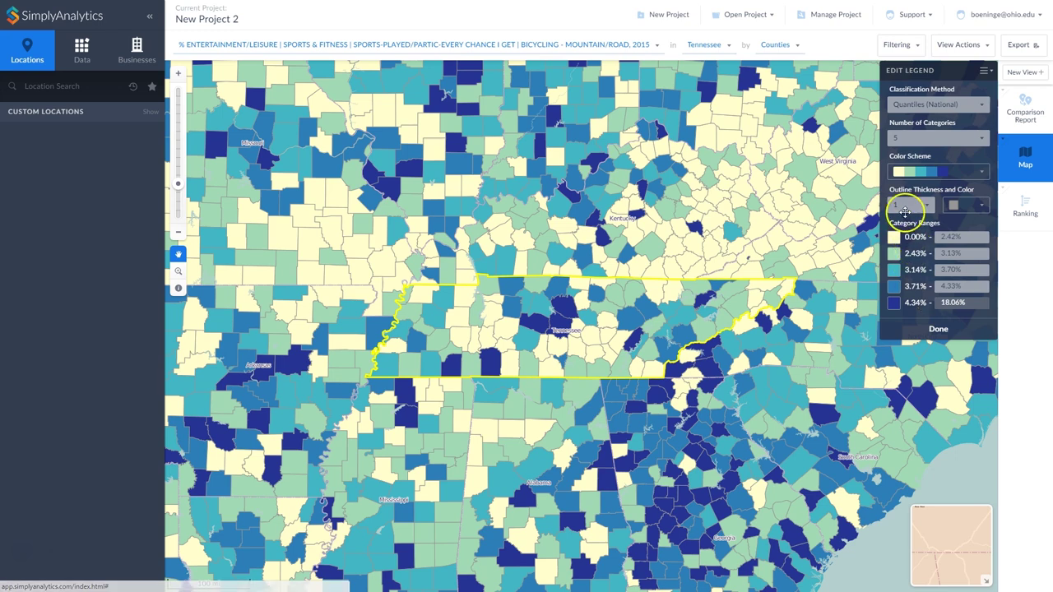
left_click(987, 47)
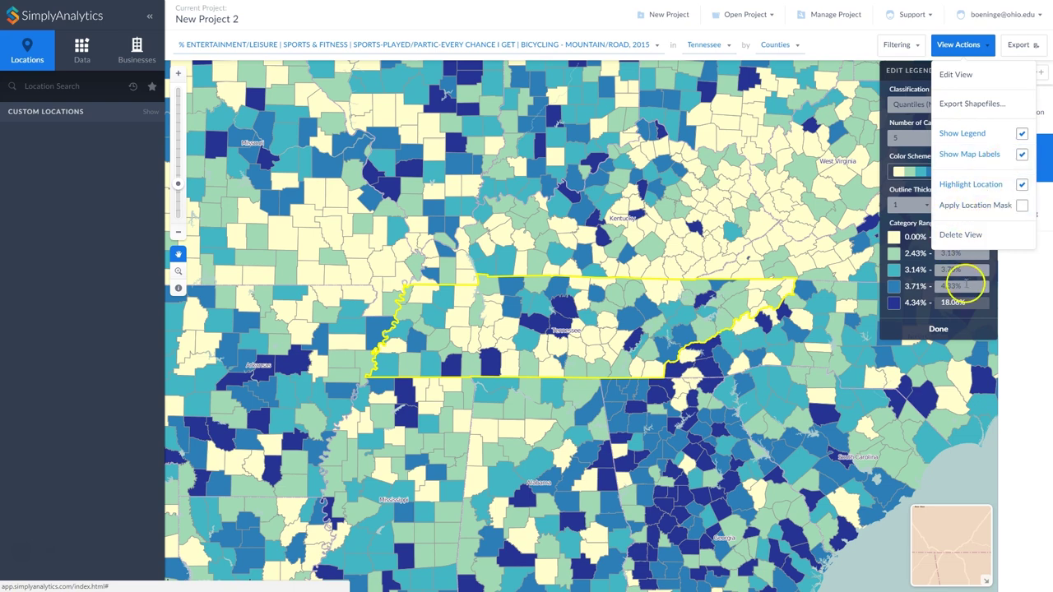
Close the legend editor, then start a map image export and cancel it
left_click(963, 325)
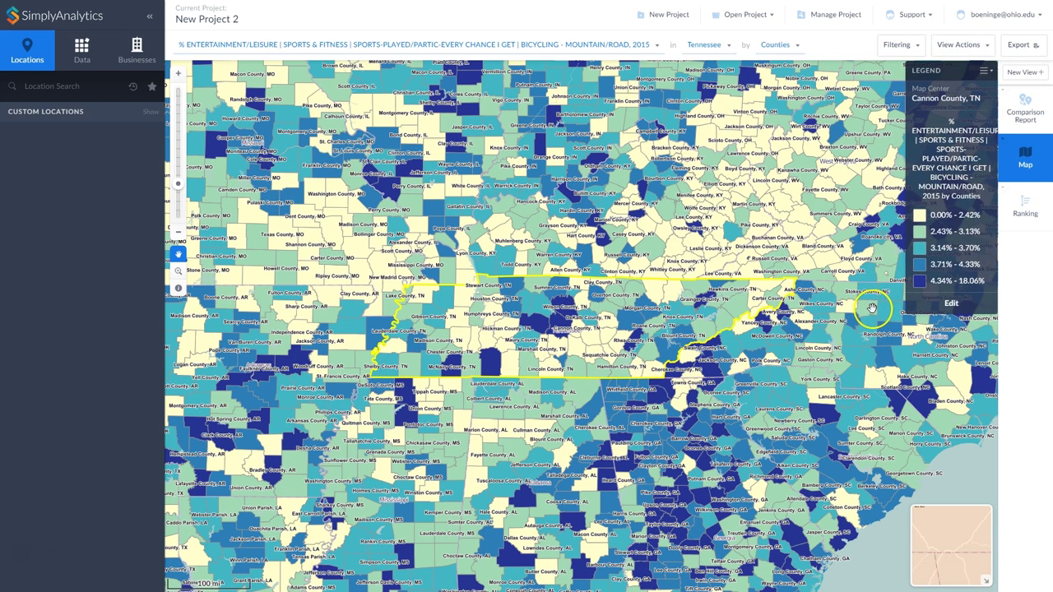
left_click(1027, 48)
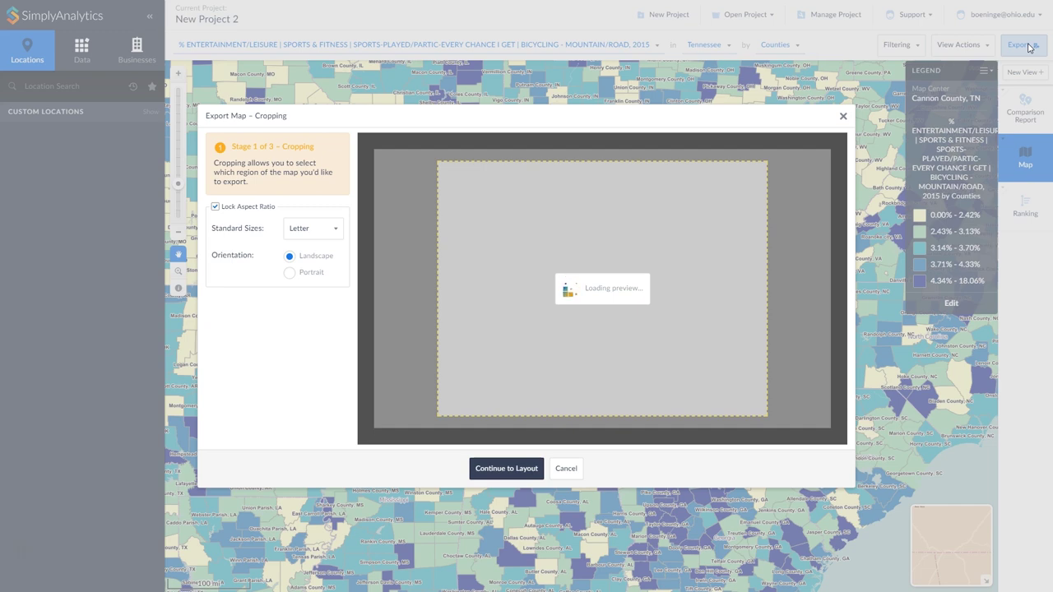
left_click(842, 118)
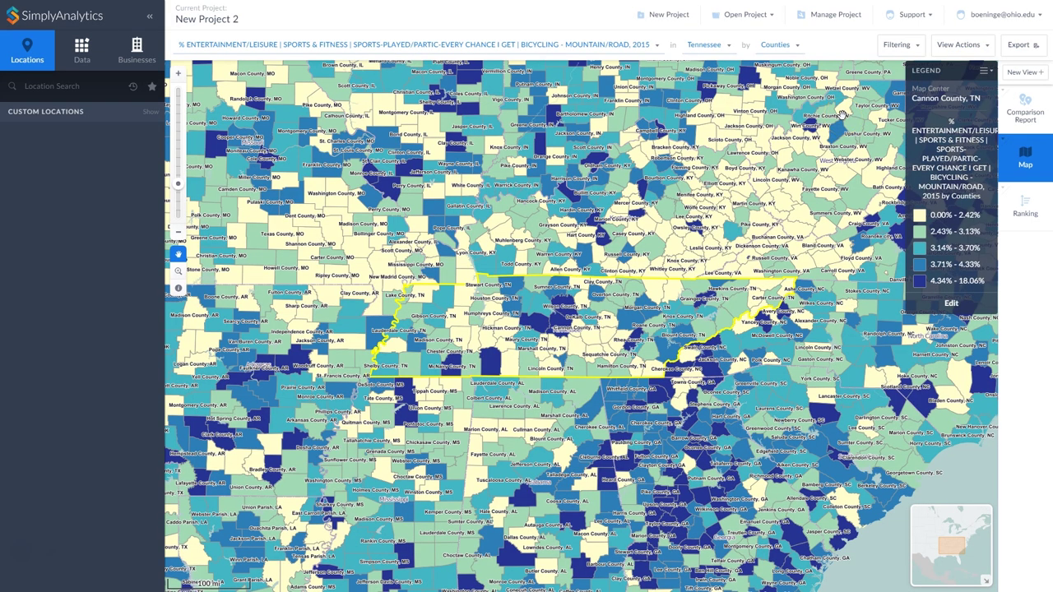
left_click(1024, 158)
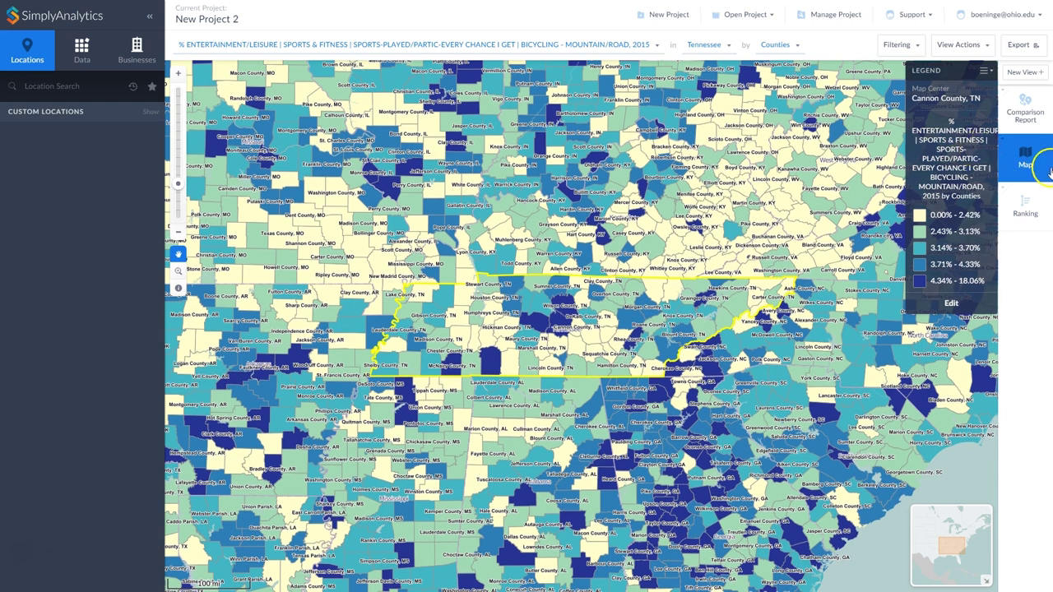
Create a new Related Data Table view based on the jogging/running variable
left_click(1035, 73)
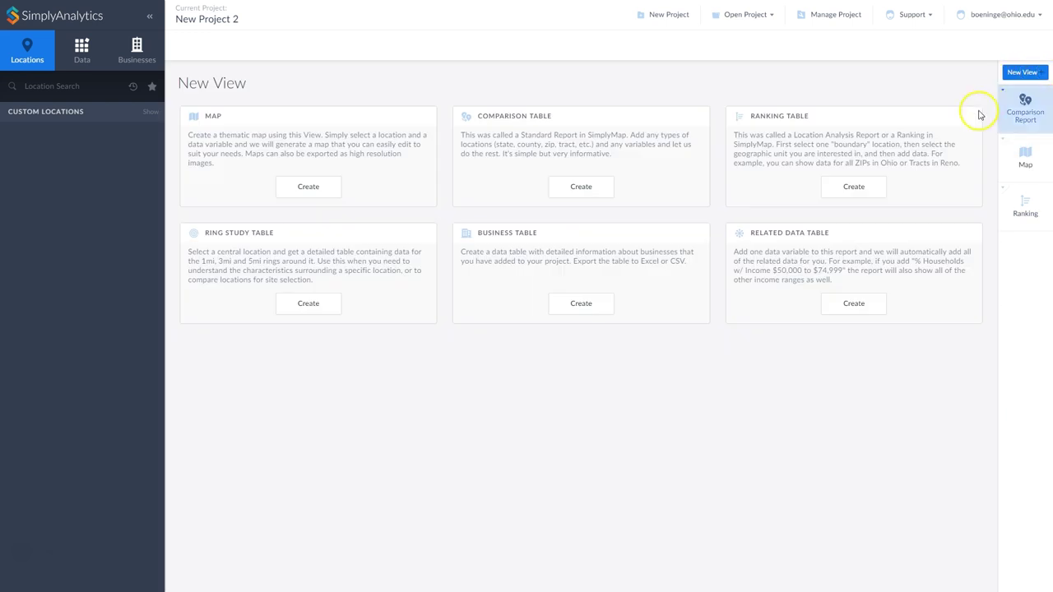
left_click(854, 306)
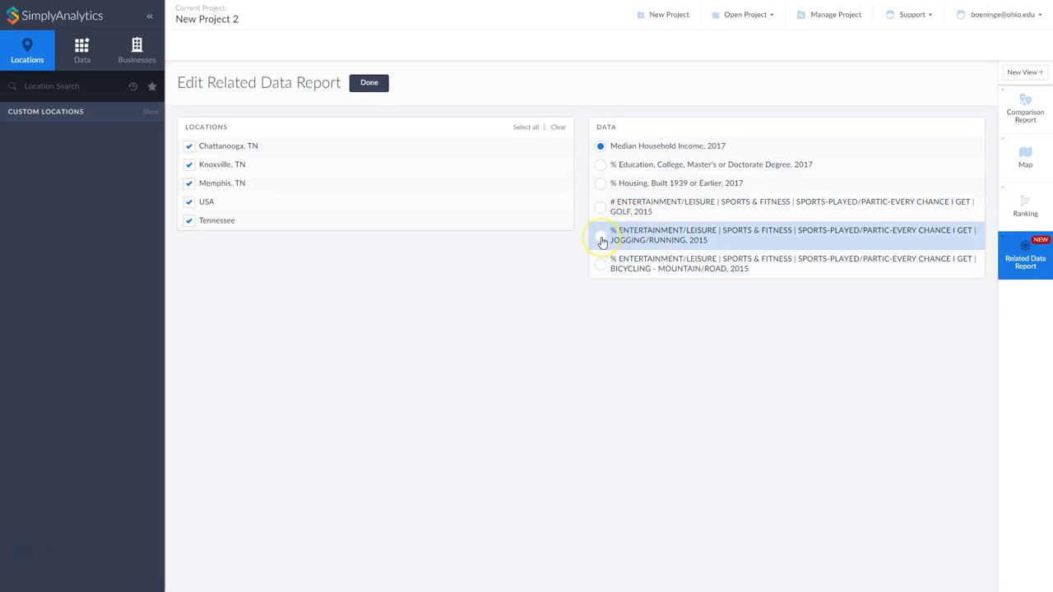
left_click(601, 238)
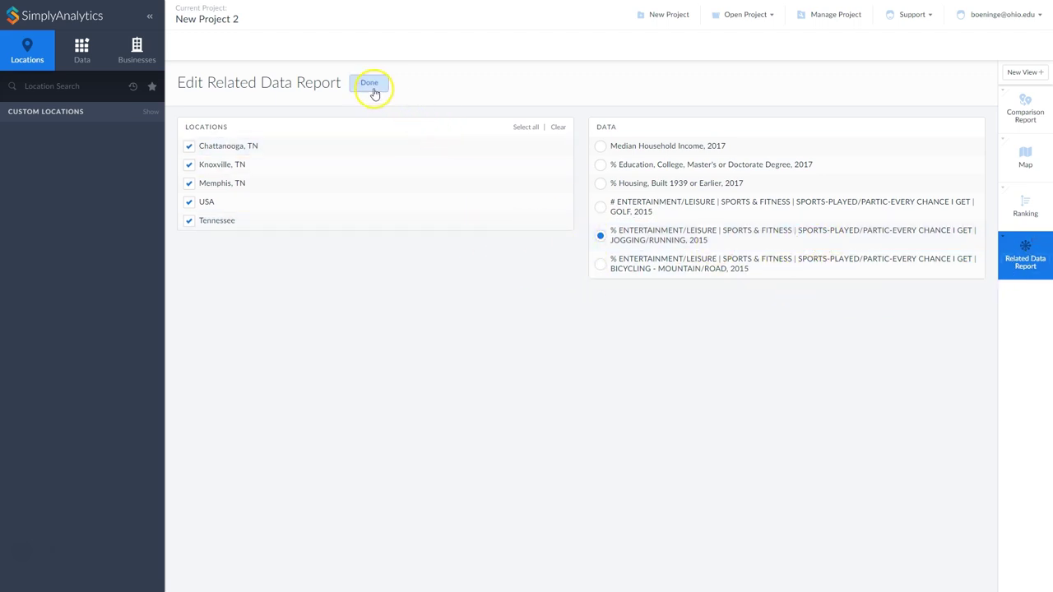
left_click(373, 88)
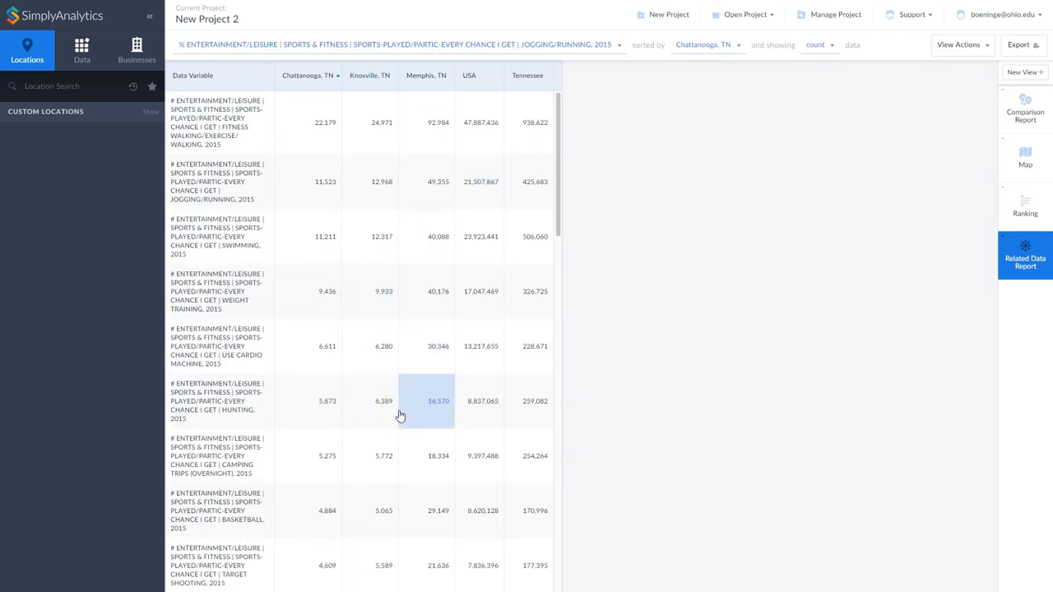
Switch from the jogging/running Related Data Report back to the Chattanooga census-tract map
scroll(400, 416, "down", 3)
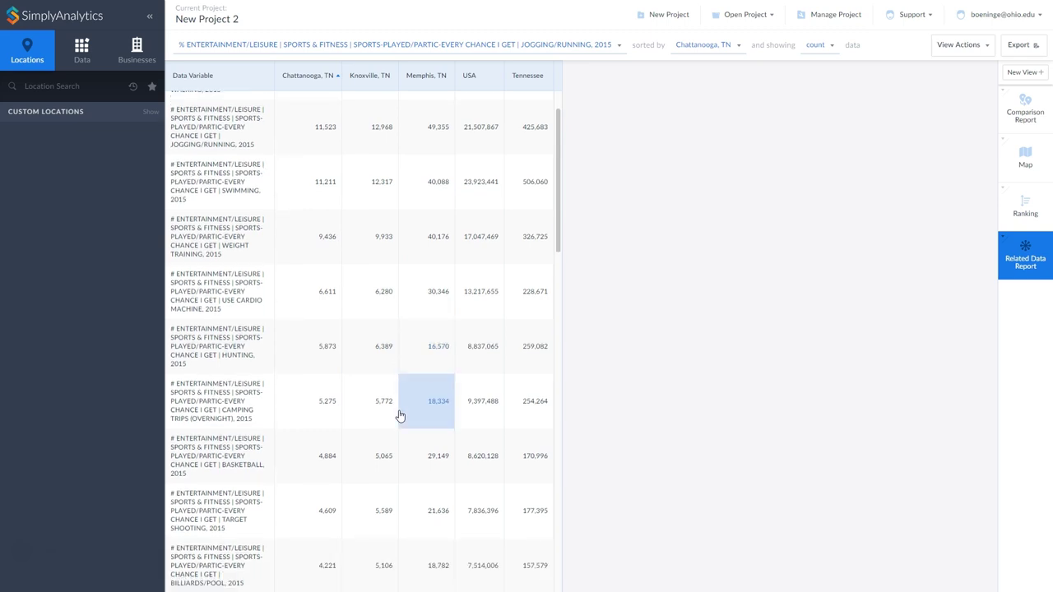
scroll(399, 416, "down", 2)
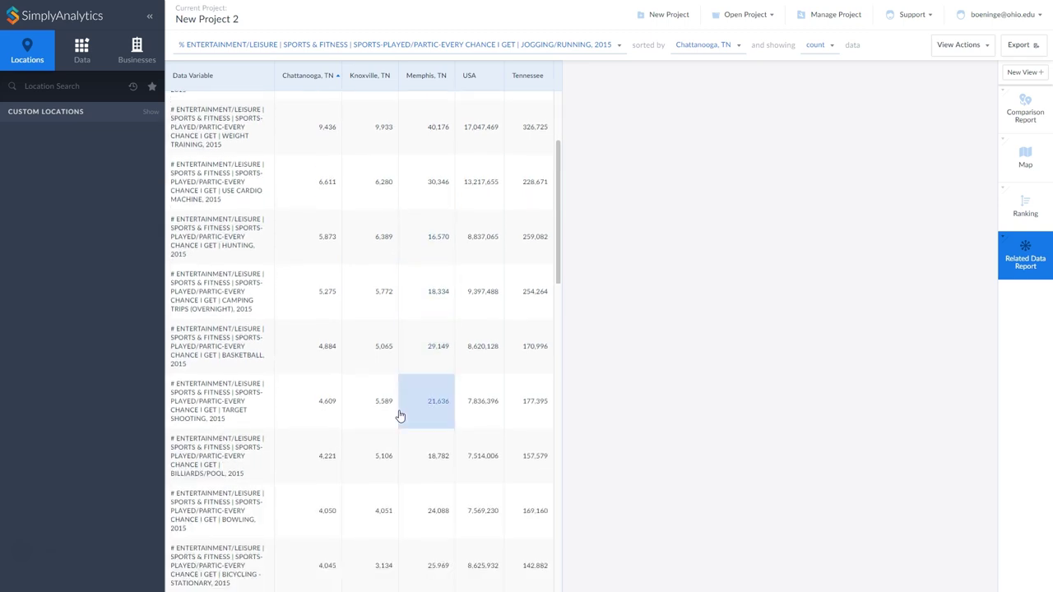
scroll(400, 416, "up", 3)
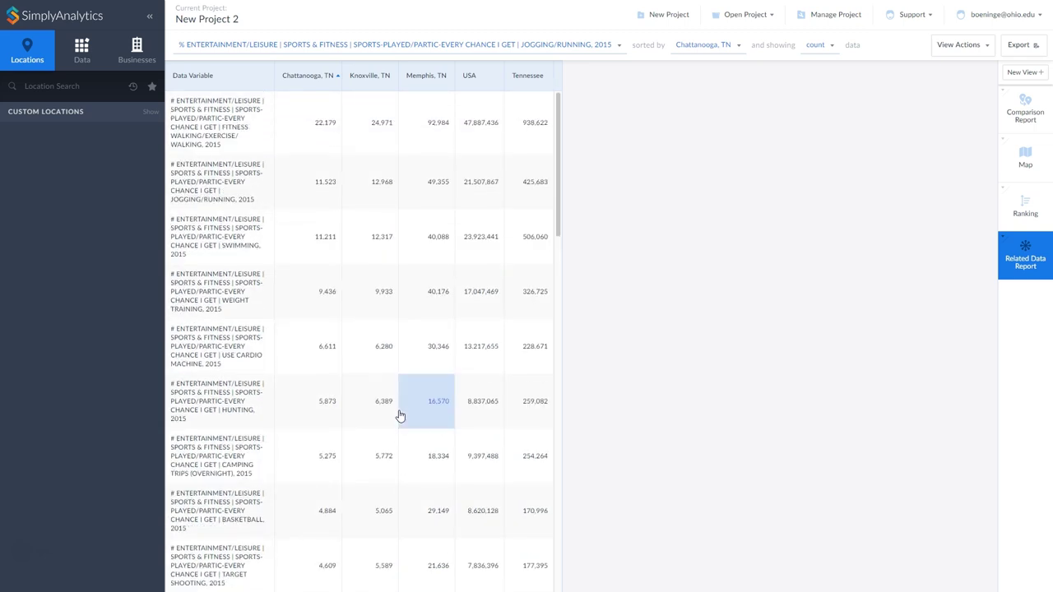
left_click(63, 427)
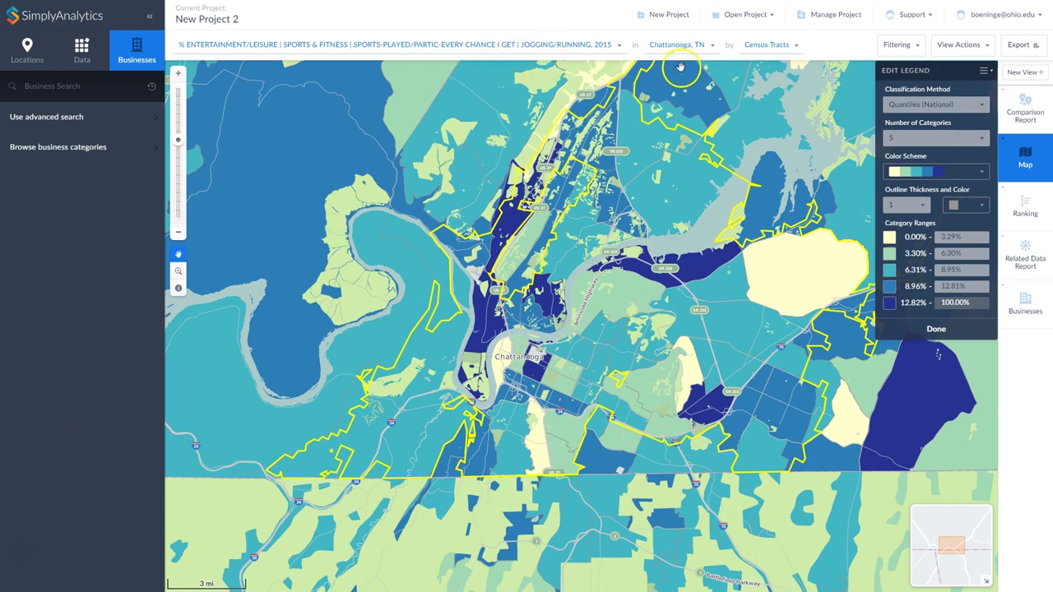
left_click(791, 45)
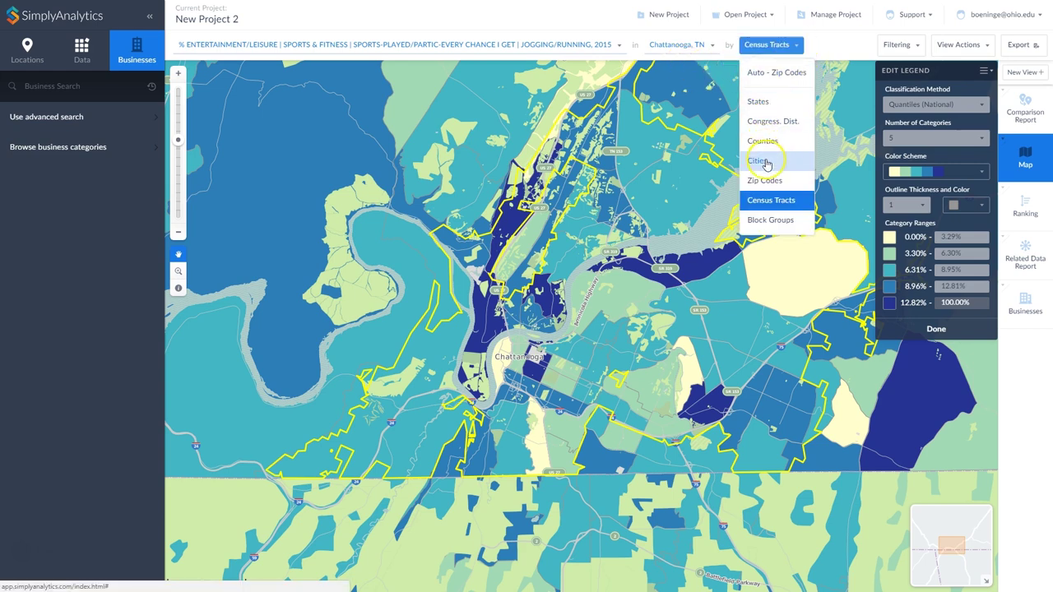
left_click(765, 182)
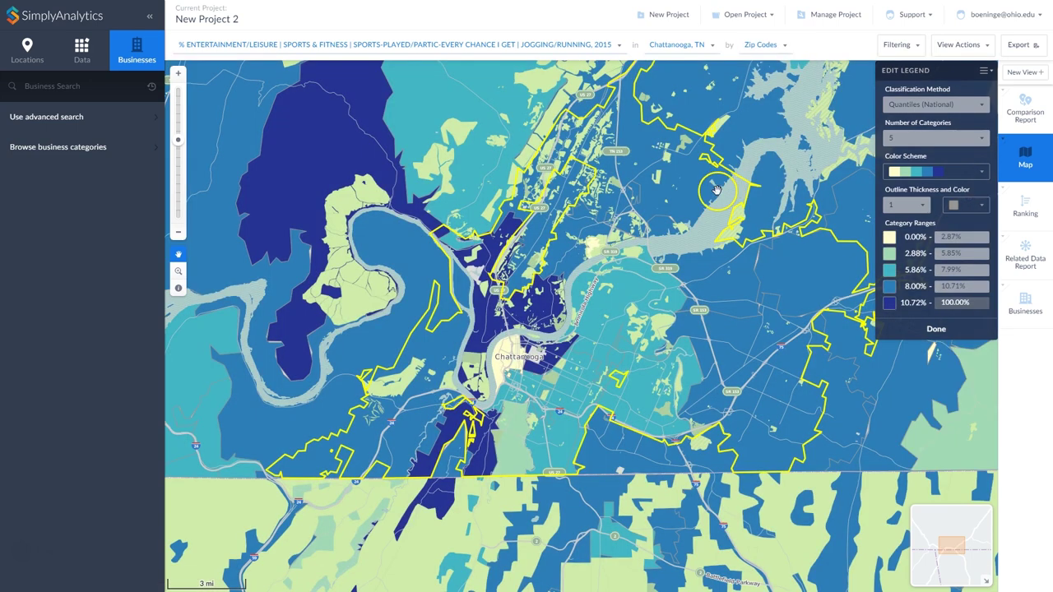
left_click(785, 47)
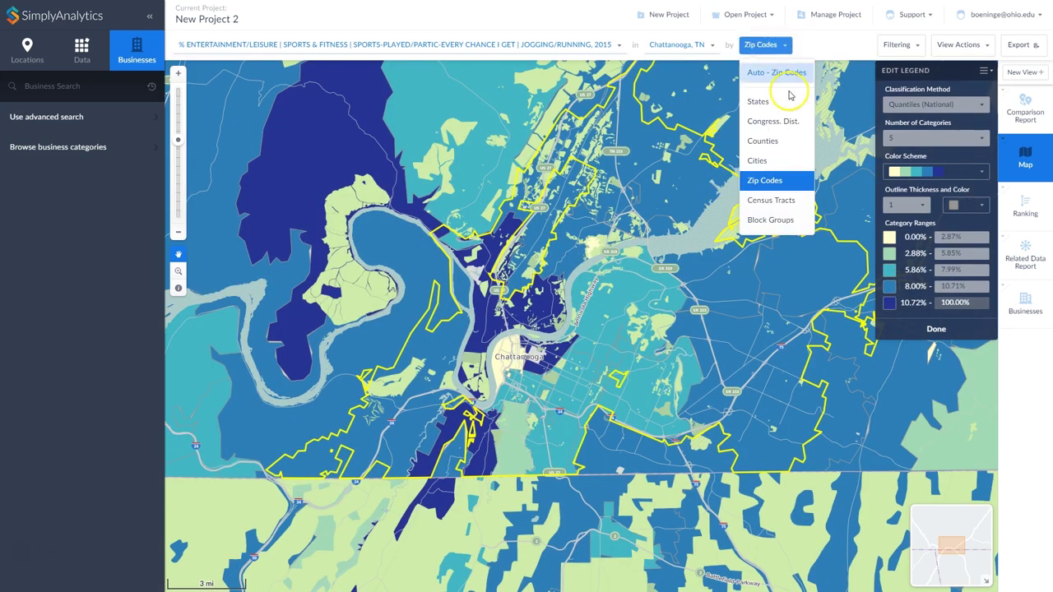
left_click(773, 203)
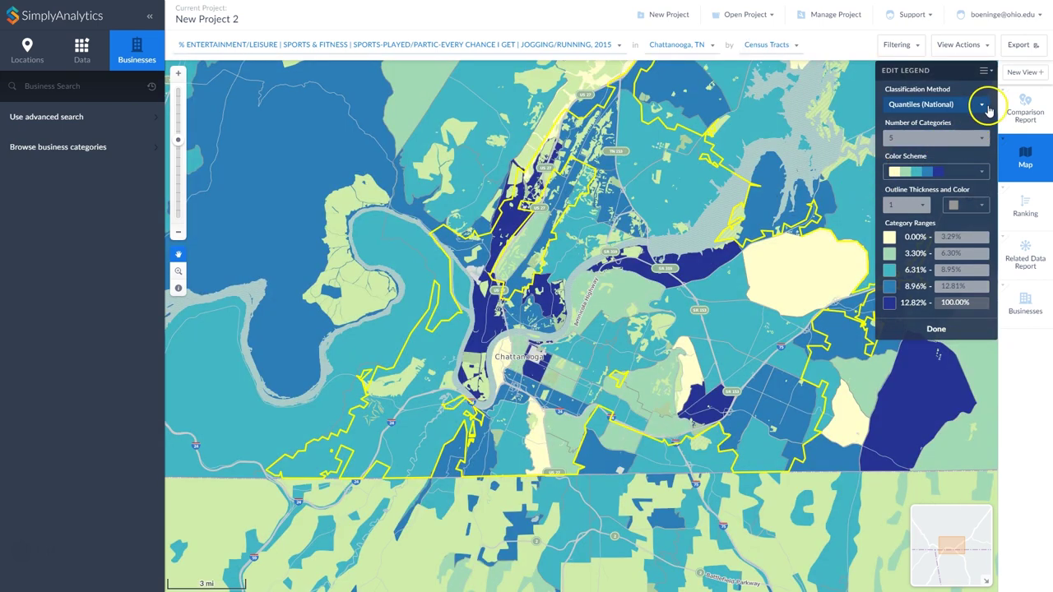
Set the legend classification to Quantiles (Local), compare Natural Breaks (Local), then keep Quantiles (Local)
left_click(982, 106)
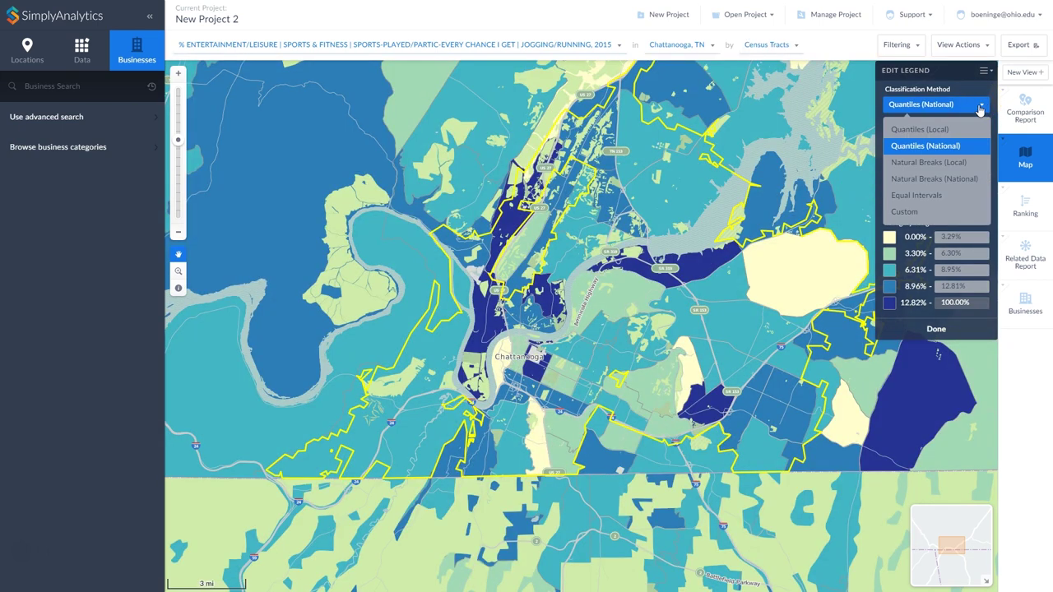
left_click(919, 134)
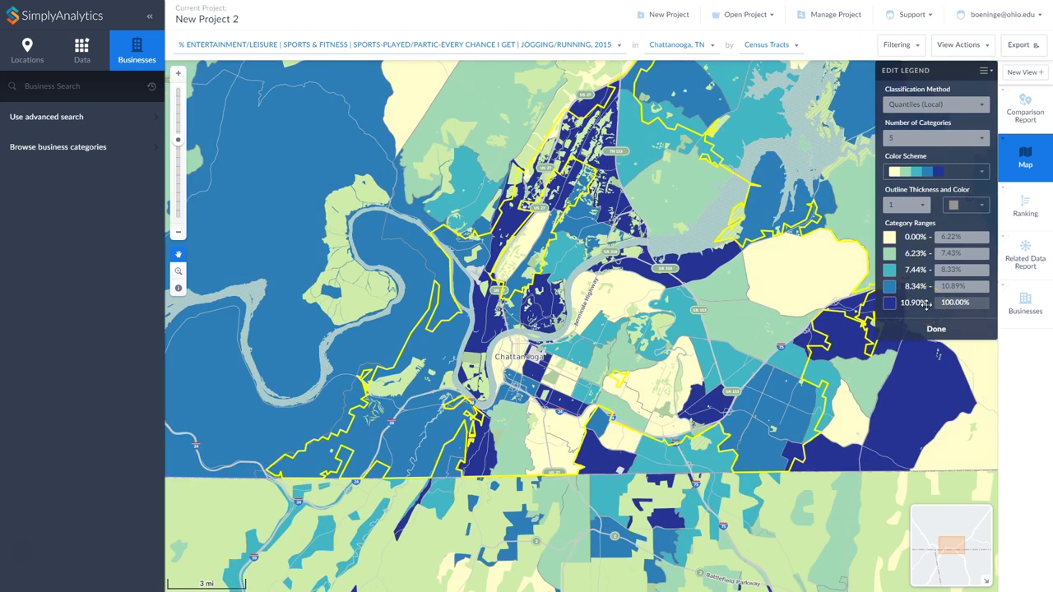
left_click(972, 107)
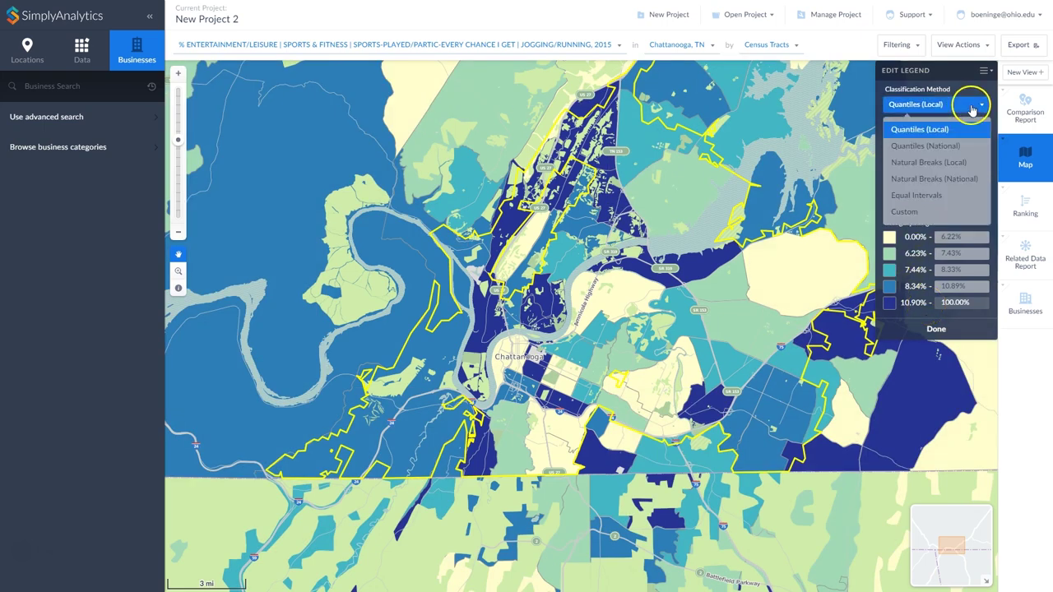
left_click(939, 164)
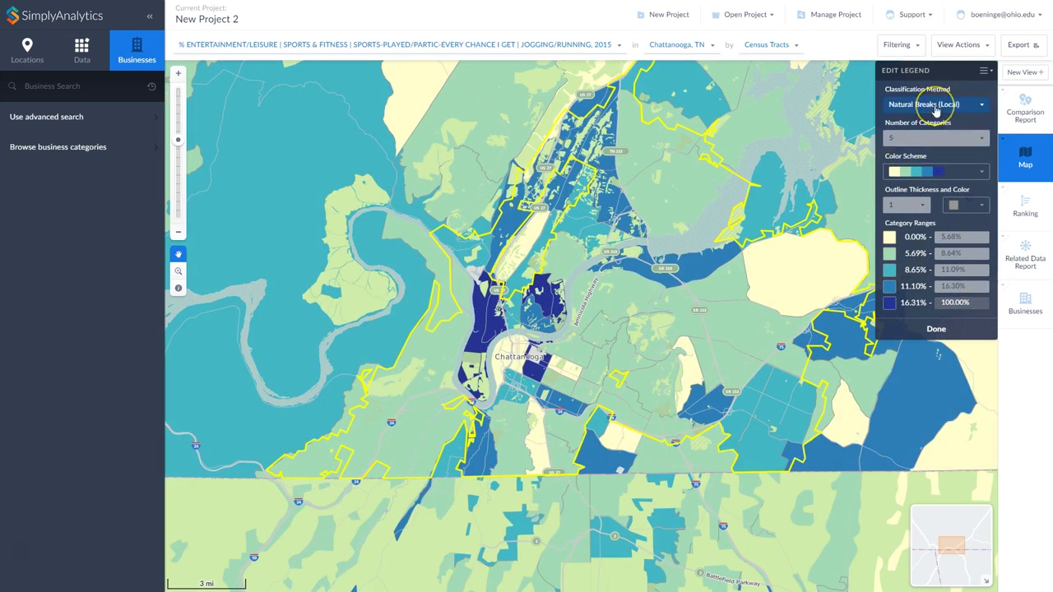
left_click(936, 110)
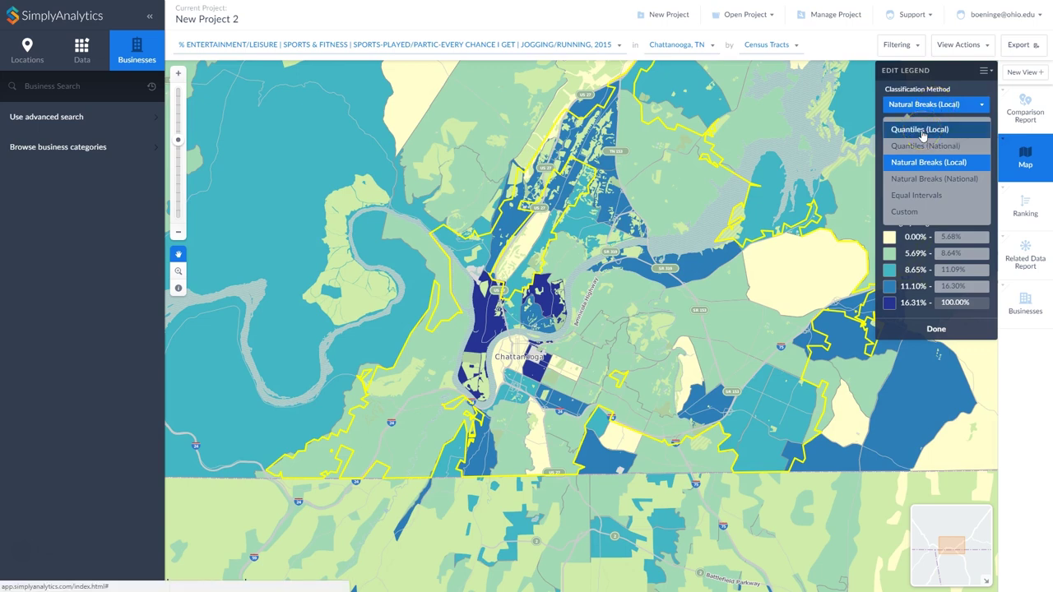
left_click(922, 130)
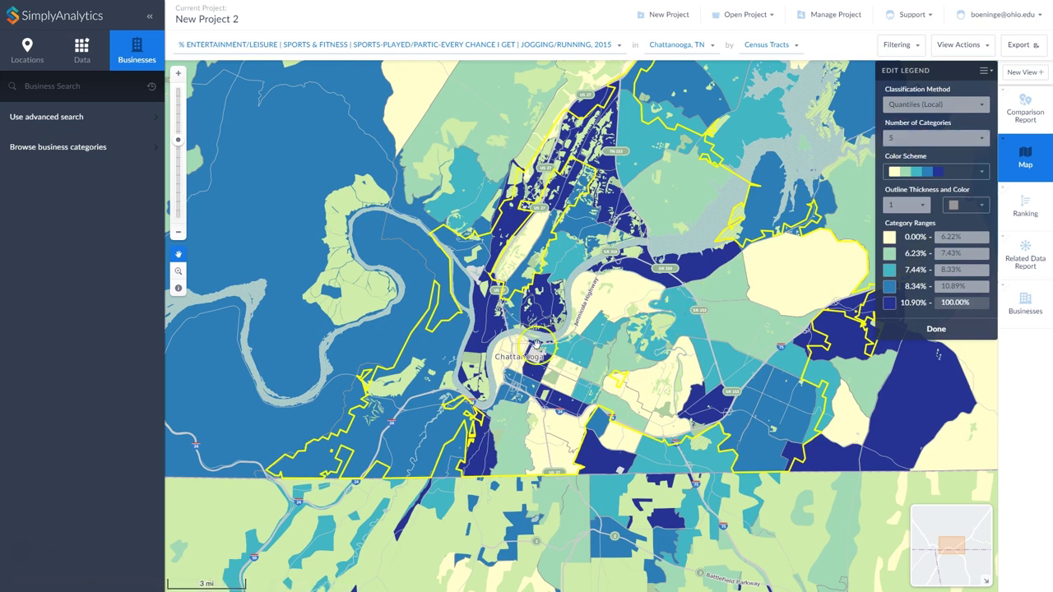
Run an advanced business search for NAICS code 45111 Sporting Goods Stores
left_click(39, 120)
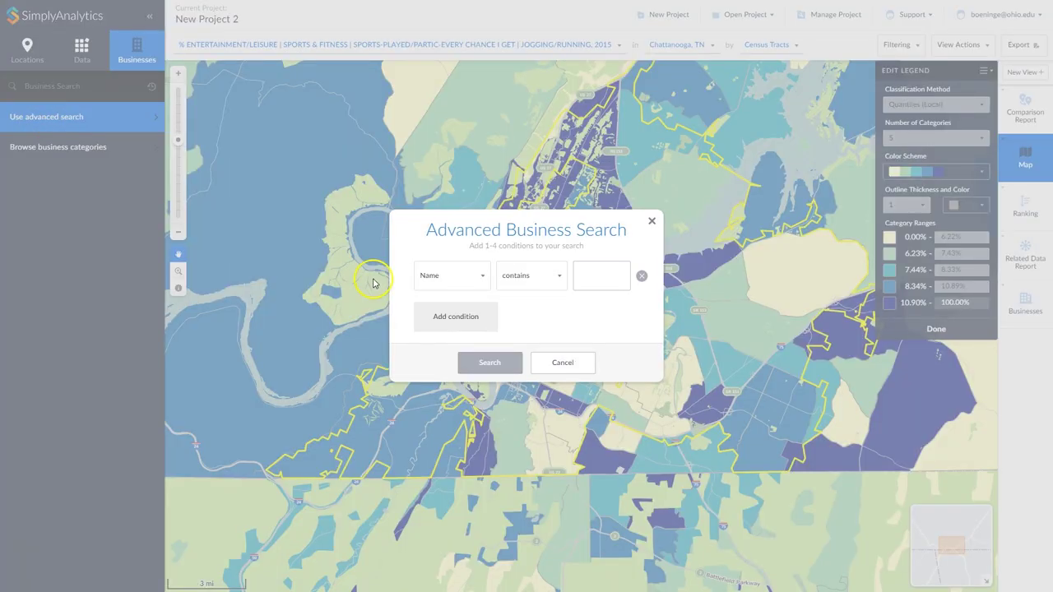
left_click(466, 282)
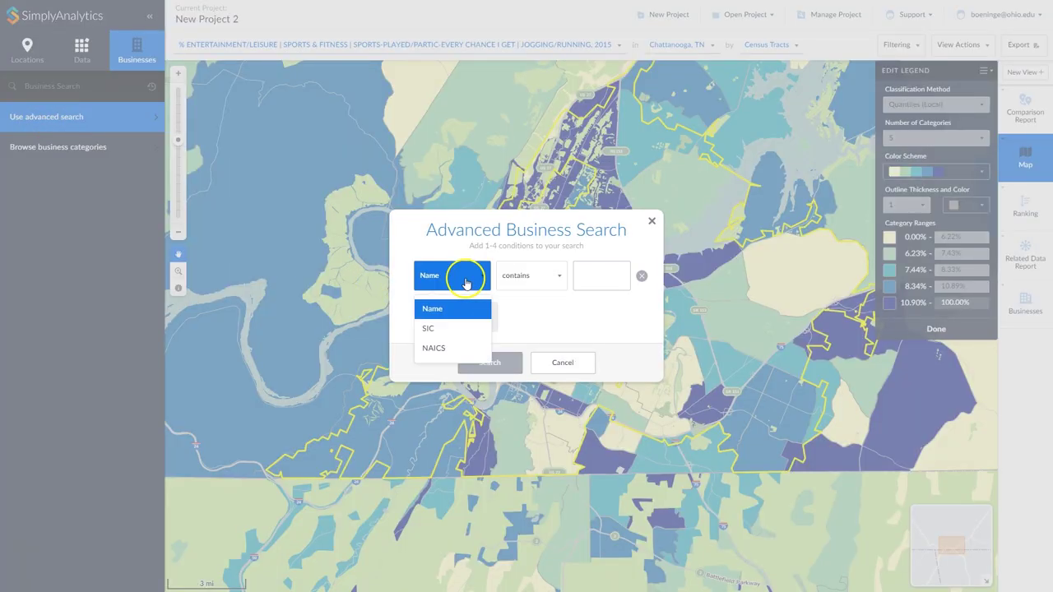
left_click(450, 350)
left_click(591, 275)
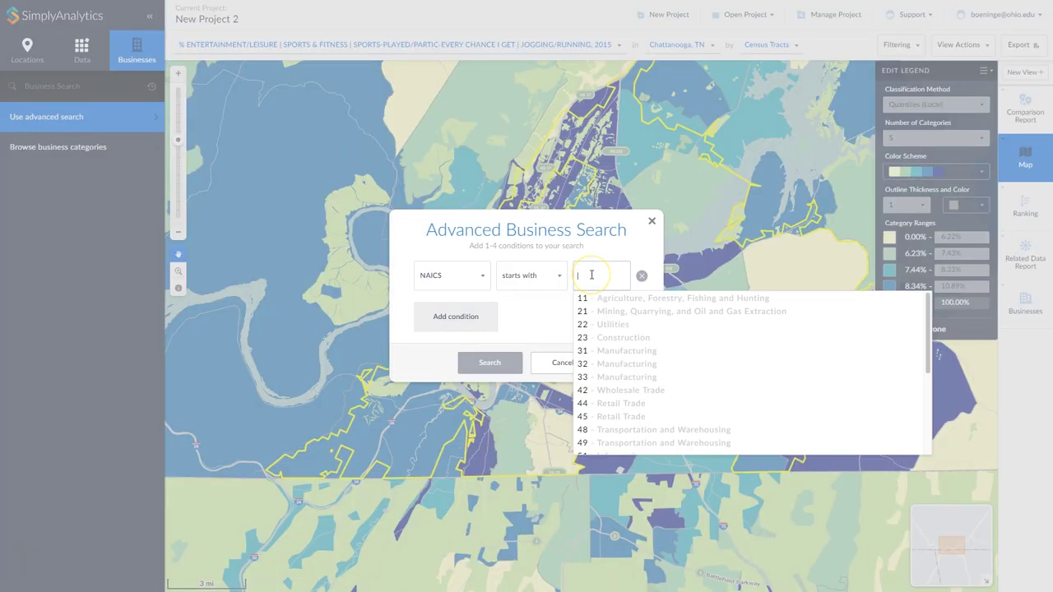
type("spor")
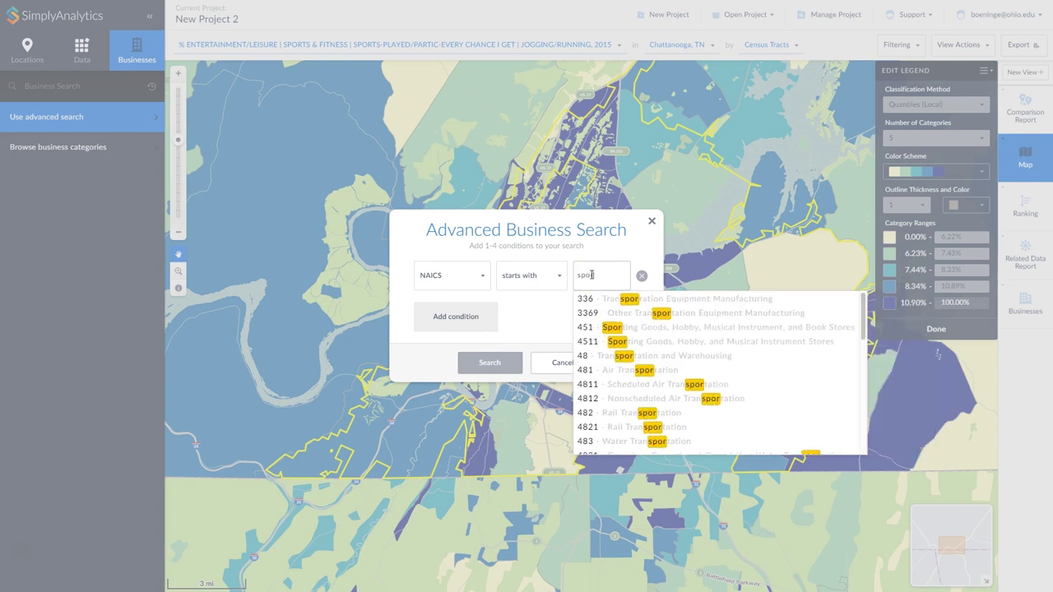
type("ting goods")
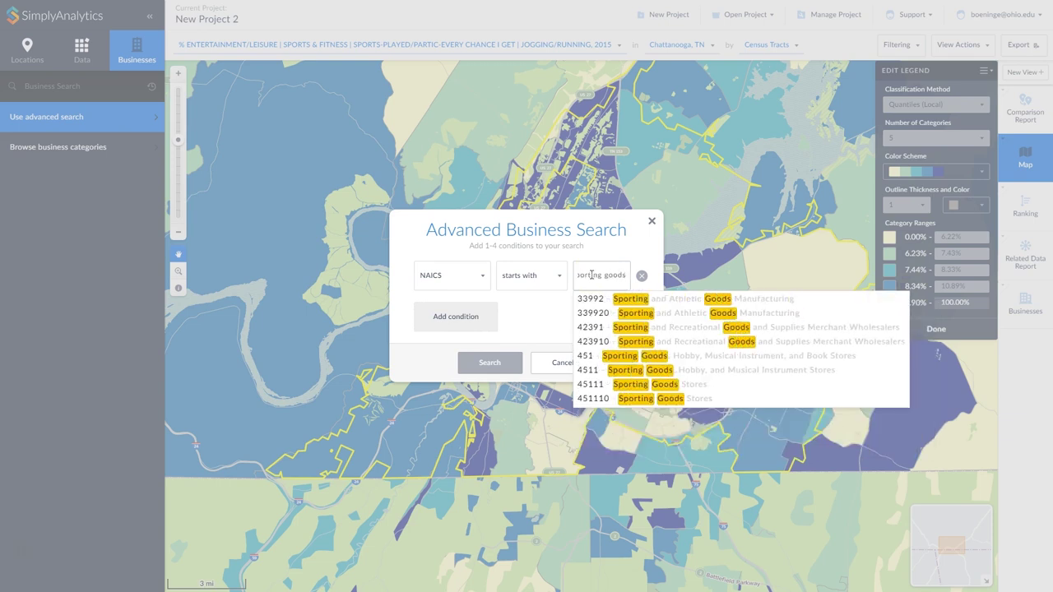
left_click(683, 387)
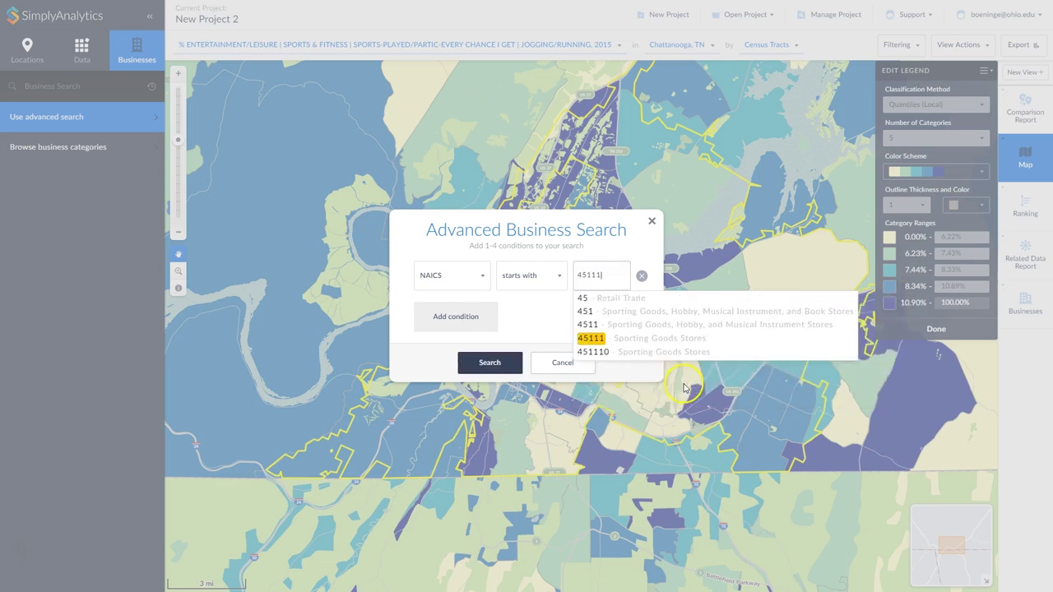
left_click(486, 366)
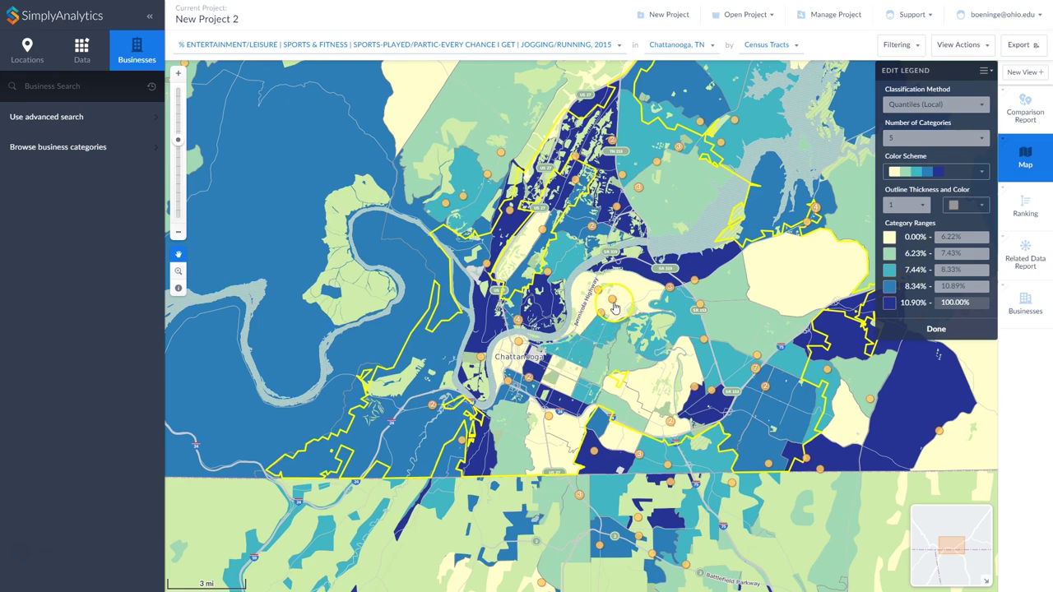
Inspect the Privateer Bicycles marker, then open the Businesses list of 56 sporting goods stores
left_click(613, 305)
left_click(583, 235)
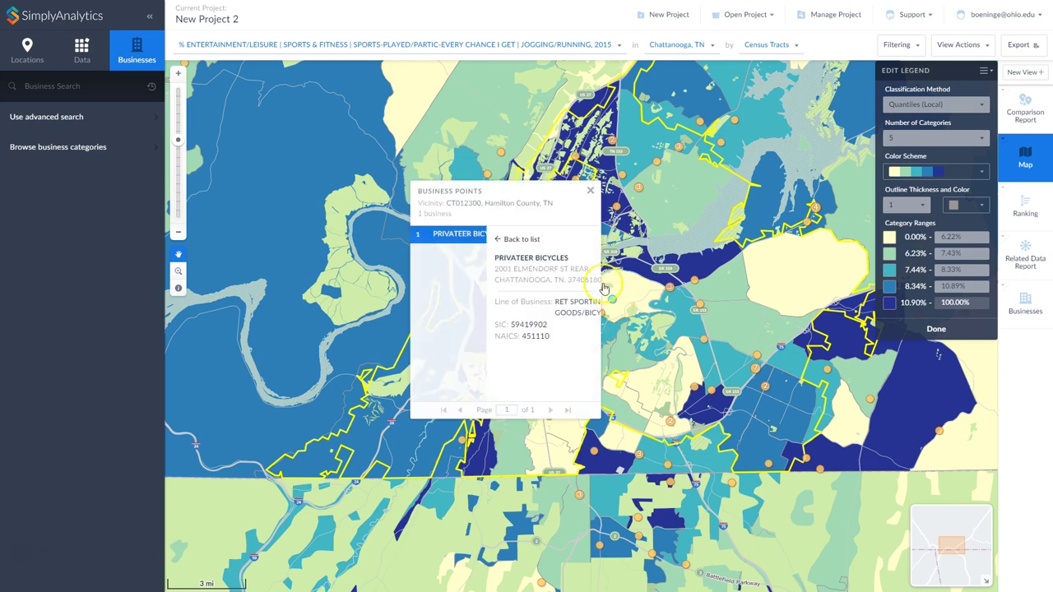
left_click(591, 192)
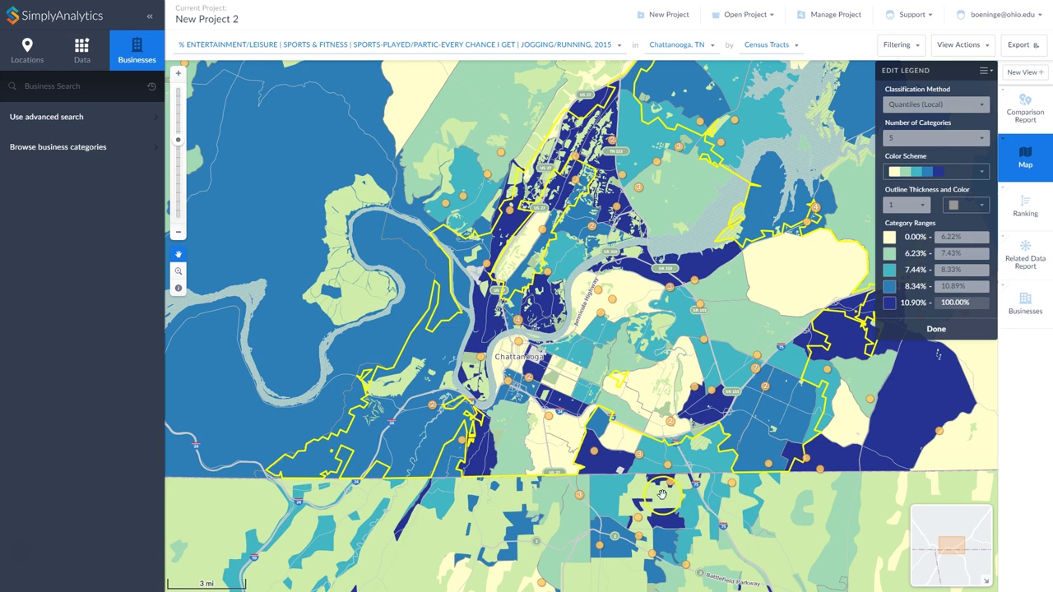
left_click(1026, 304)
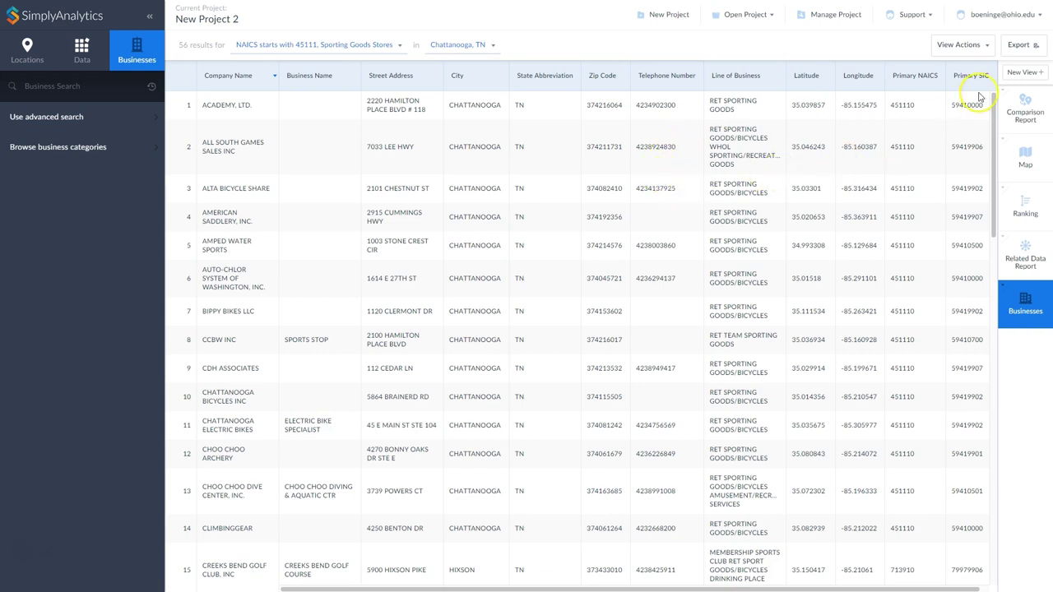
left_click(1032, 47)
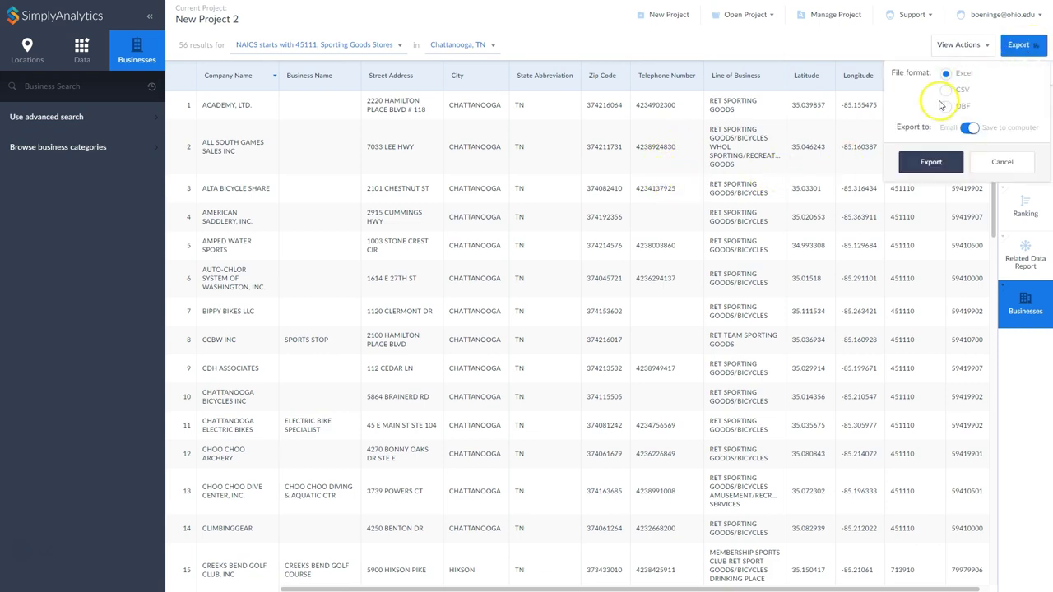
left_click(999, 164)
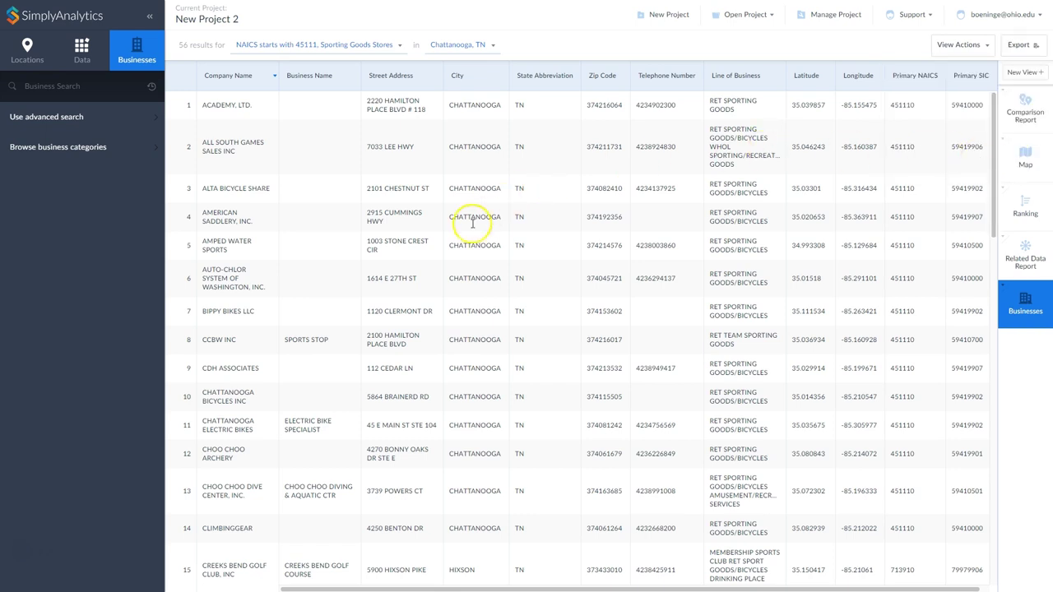